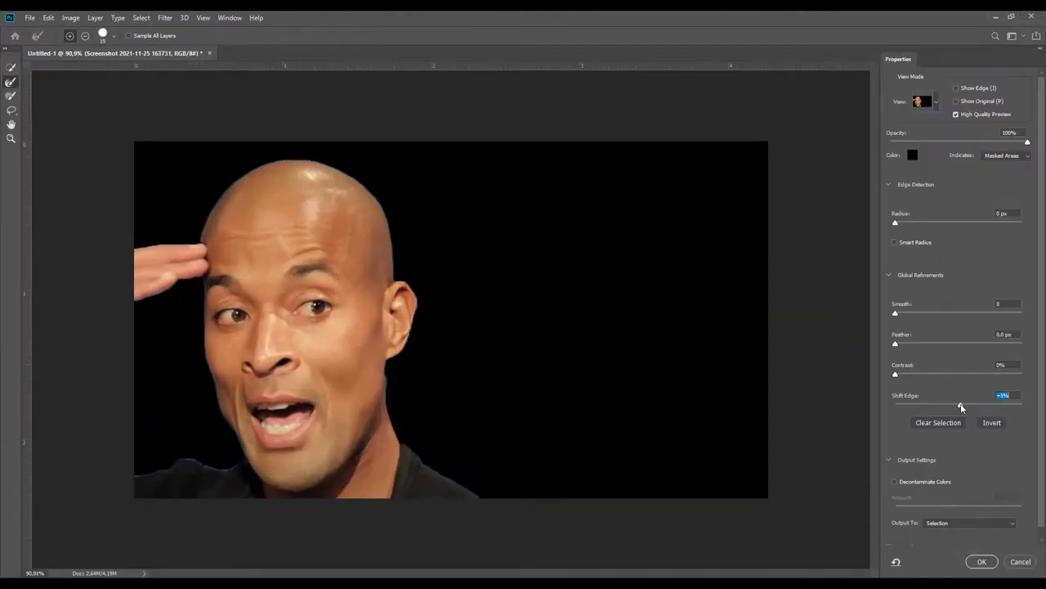
# Refine the man's mask with Shift Edge +44%, Feather 0 and higher Smooth.
pyautogui.moveTo(960, 403); pyautogui.dragTo(988, 409)
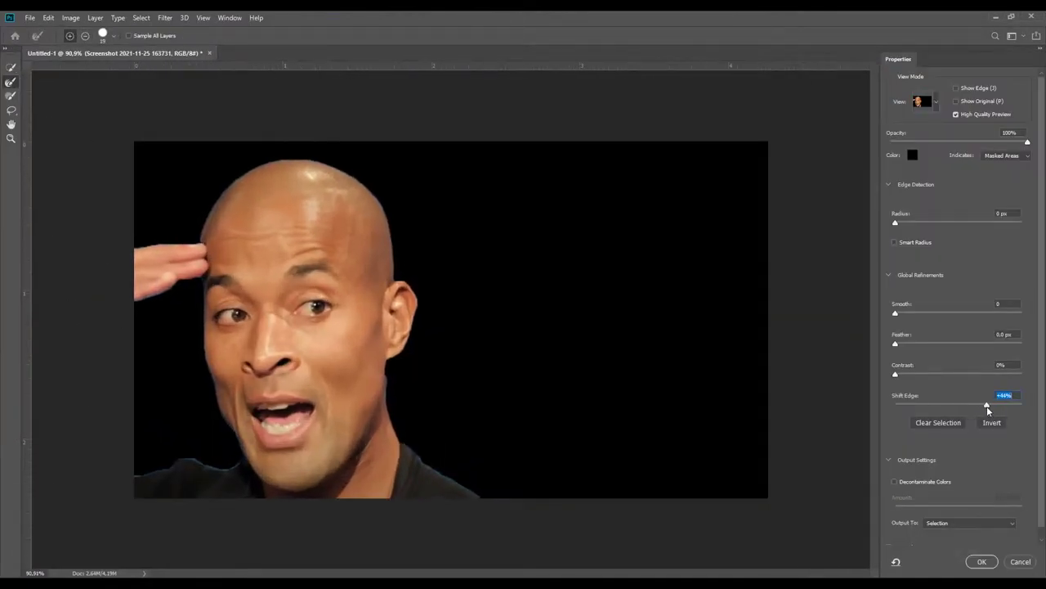
pyautogui.moveTo(906, 344); pyautogui.dragTo(895, 344)
pyautogui.moveTo(895, 313); pyautogui.dragTo(971, 314)
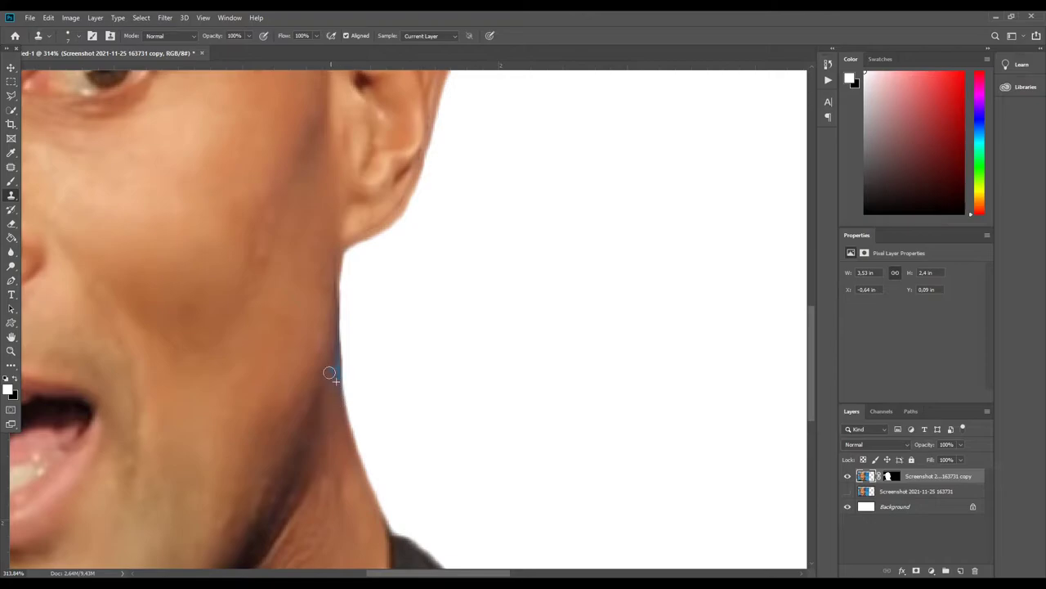
# Pick the healing tool in the toolbar.
pyautogui.click(12, 167)
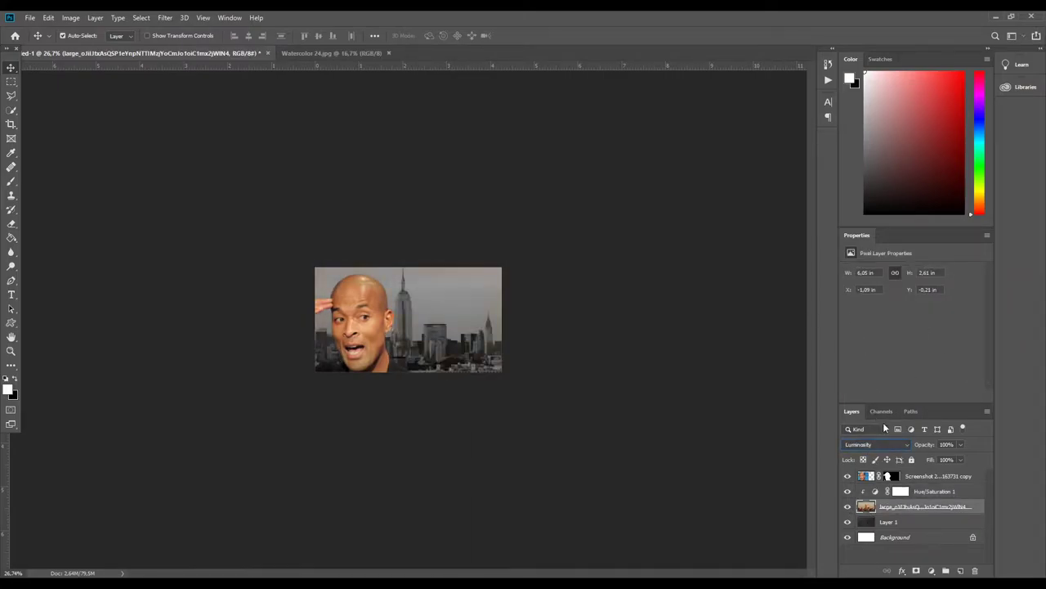
# Move Color Fill 1 above Hue/Saturation 1, add Levels, enlarge the city photo, and place headline text.
pyautogui.moveTo(930, 522); pyautogui.dragTo(917, 493)
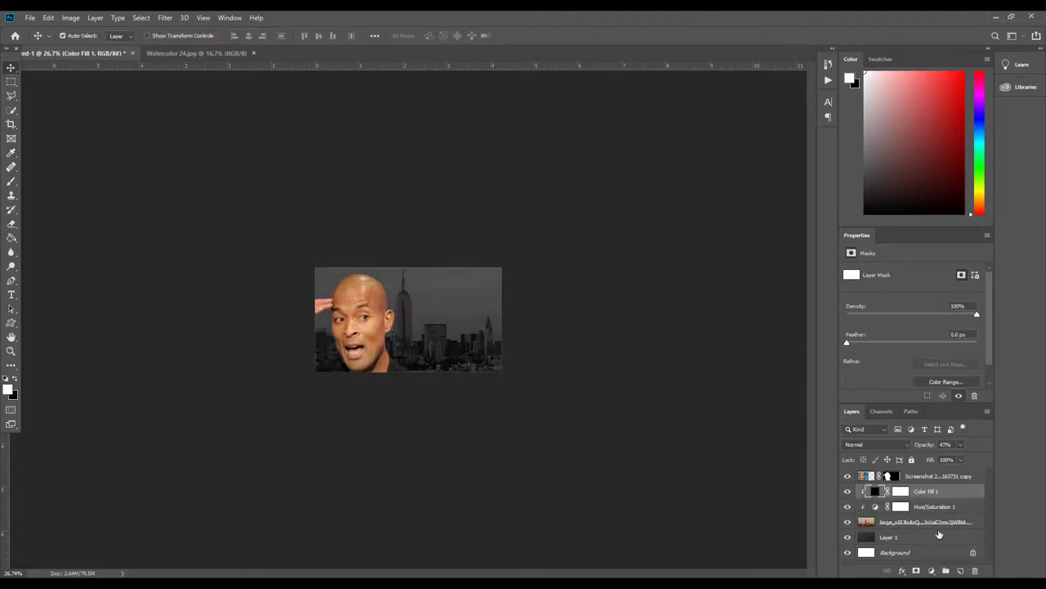
pyautogui.click(931, 570)
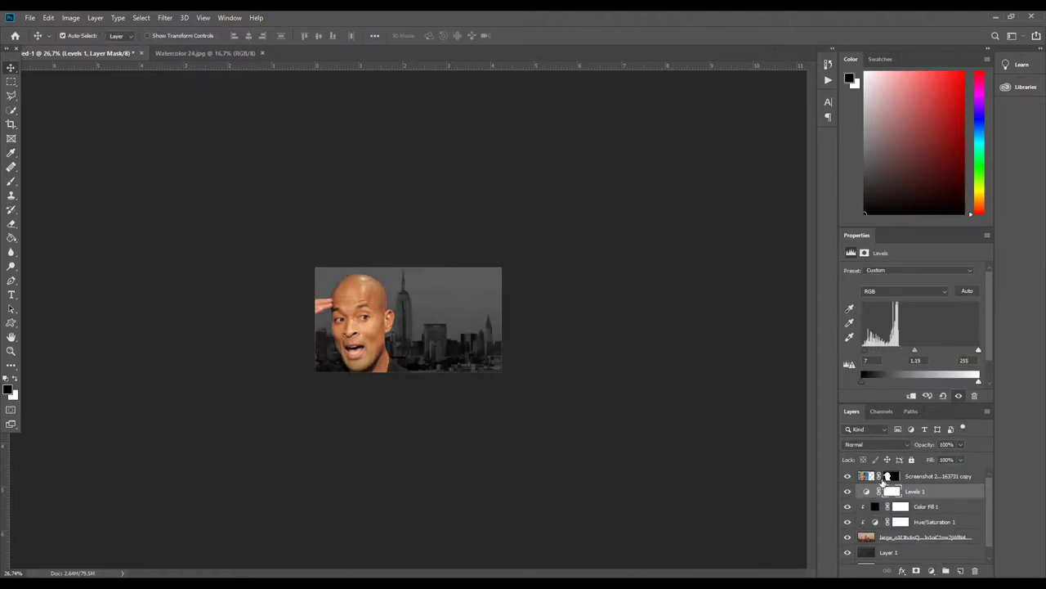
pyautogui.click(924, 536)
pyautogui.hotkey('ctrl', 't')
pyautogui.moveTo(512, 292); pyautogui.dragTo(602, 221)
pyautogui.press('Return')
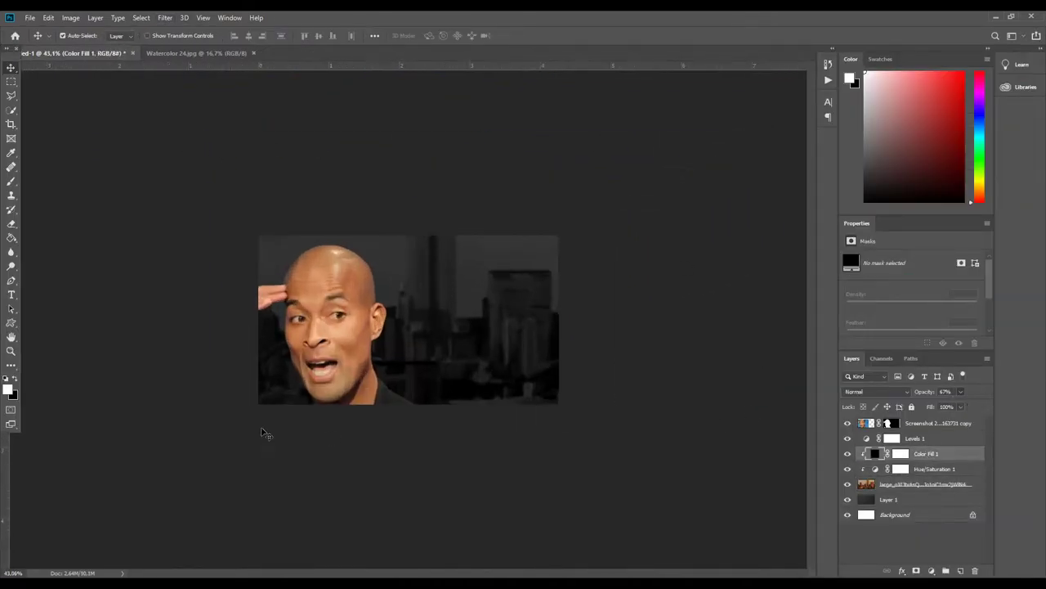
pyautogui.click(11, 294)
pyautogui.click(396, 320)
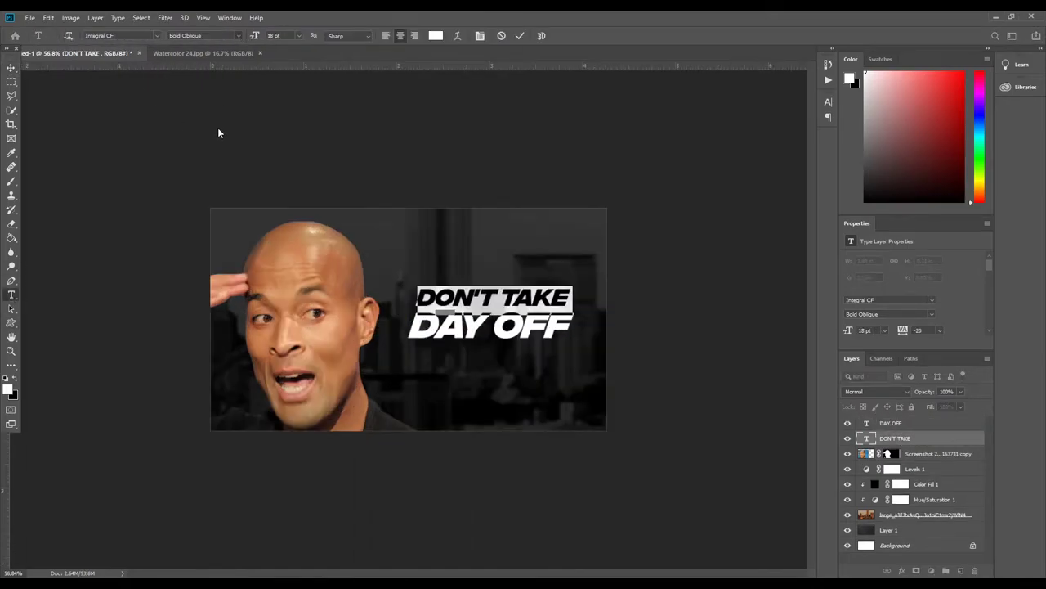
# Choose a bold condensed font for the headline from the font dropdown.
pyautogui.click(156, 35)
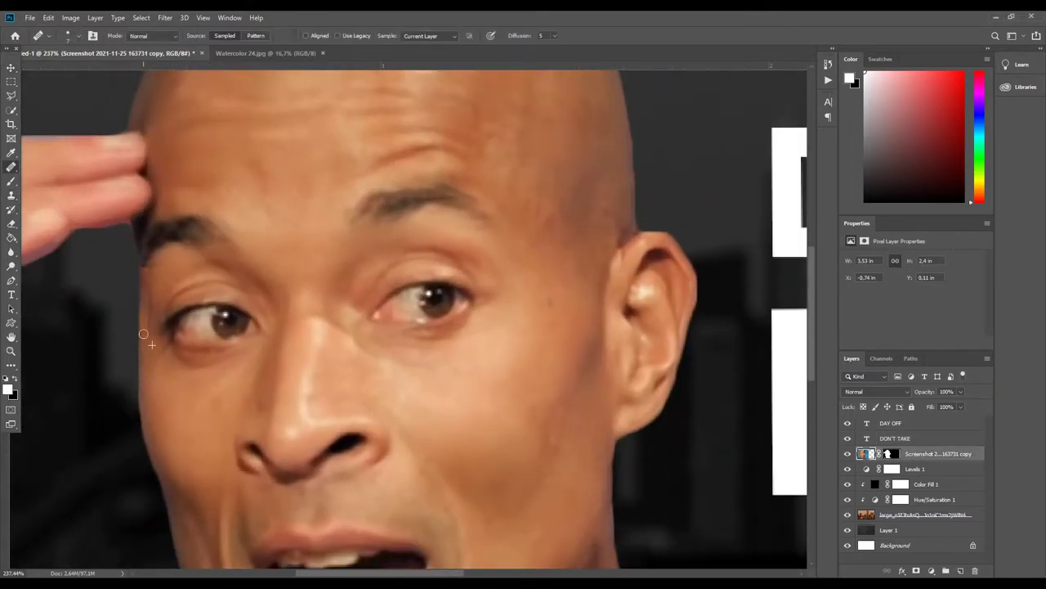
# Clean the blue fringe around chin and fingertips with Clone Stamp, Healing and Patch tools.
pyautogui.scroll(2, 155, 272)
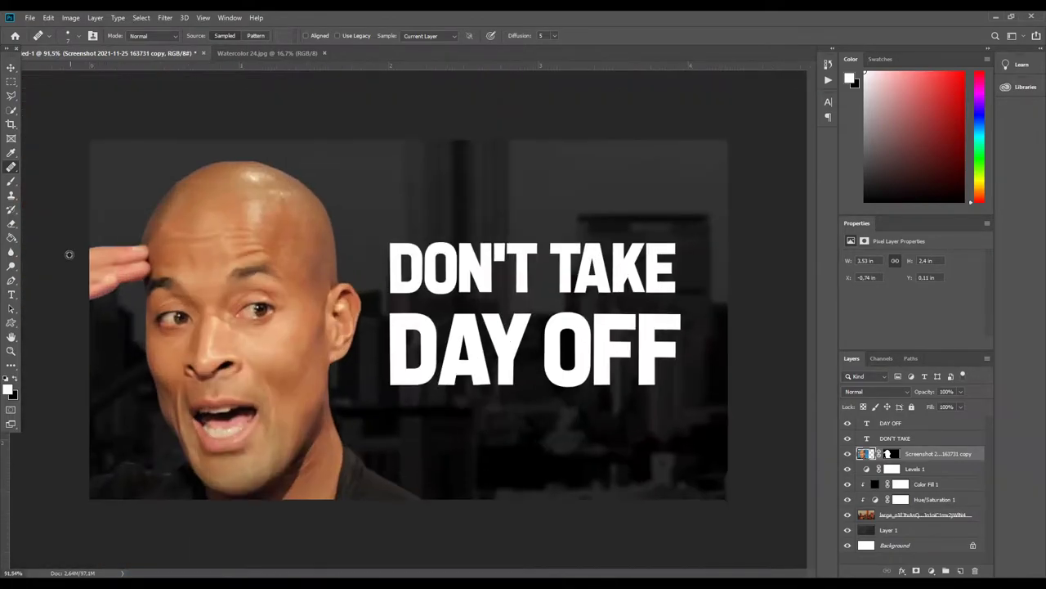
pyautogui.press('s')
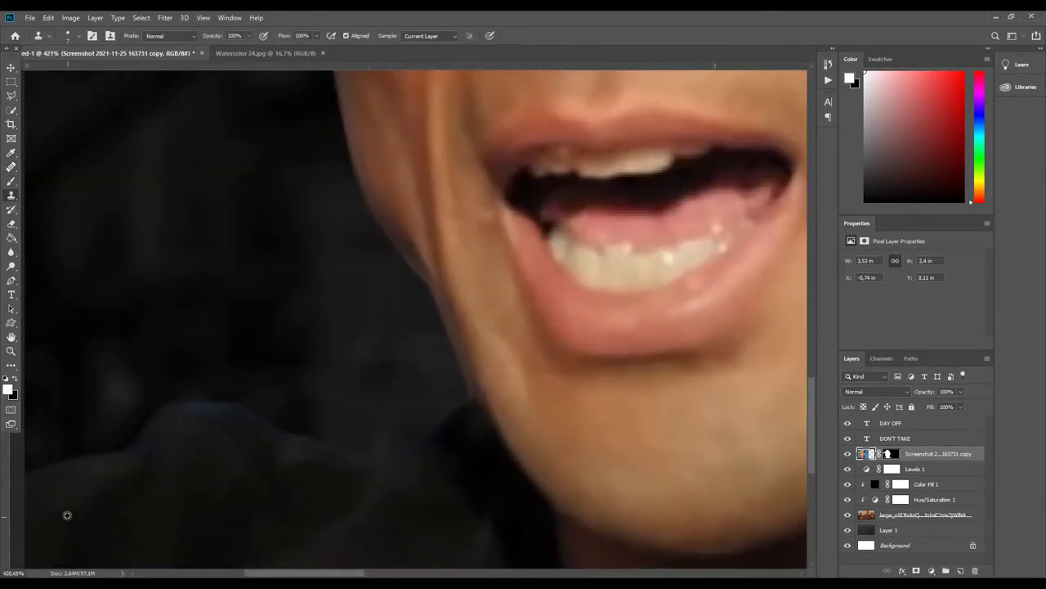
pyautogui.press('j')
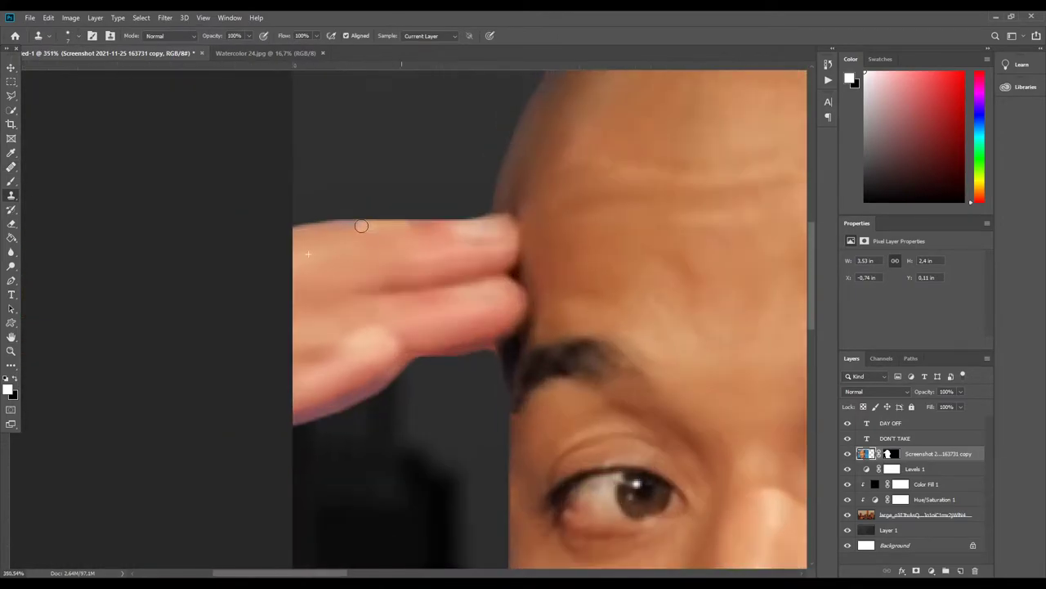
pyautogui.hotkey('shift', 'j')
pyautogui.moveTo(428, 231); pyautogui.dragTo(391, 260)
pyautogui.scroll(3, 360, 221)
pyautogui.hotkey('shift', 'j')
pyautogui.hotkey('shift', 'j')
pyautogui.hotkey('shift', 'j')
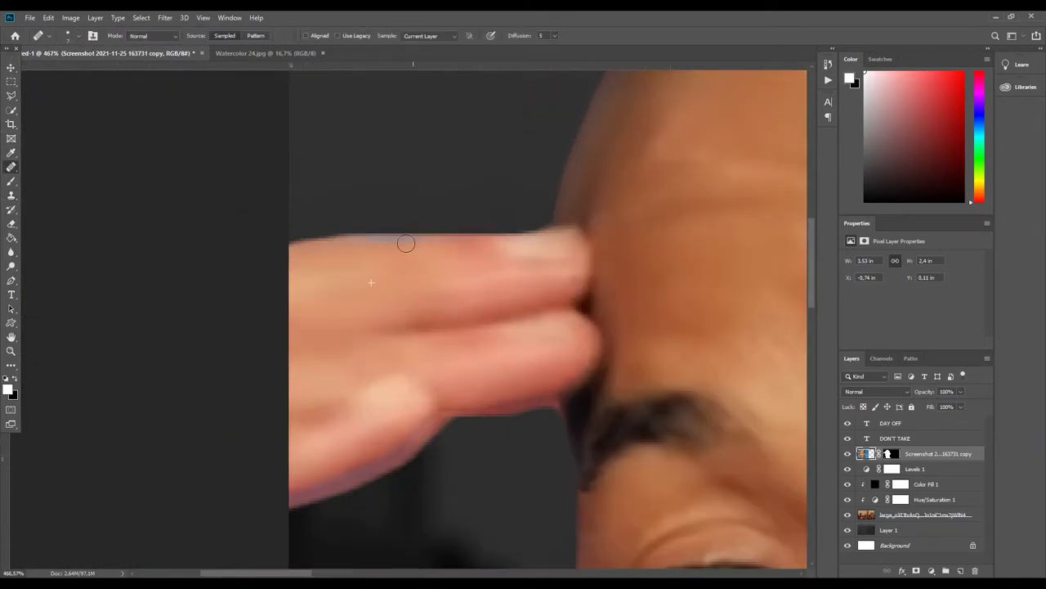
pyautogui.scroll(-1, 423, 244)
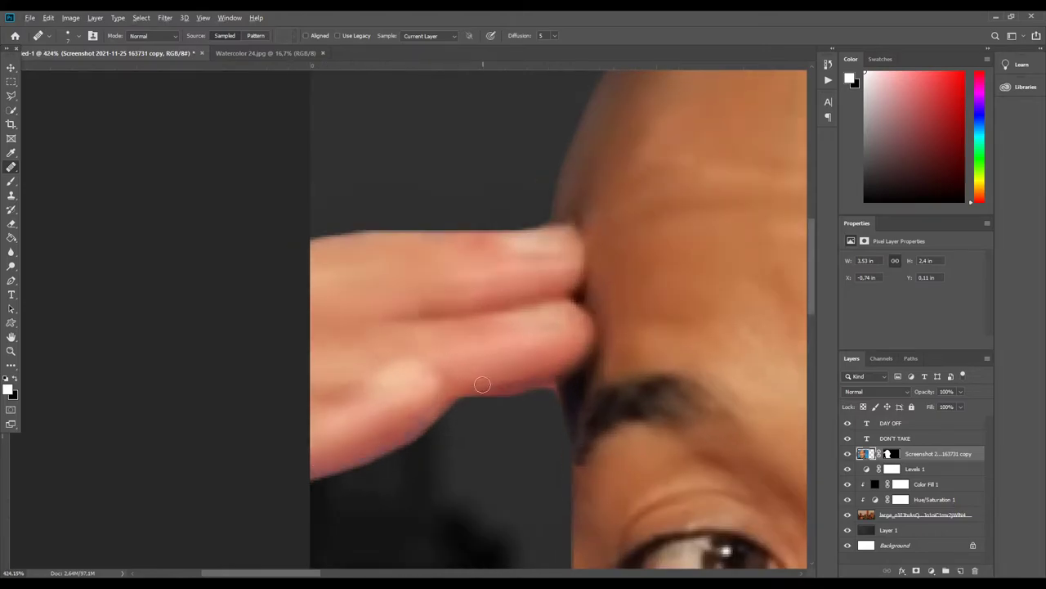
pyautogui.scroll(-10, 381, 453)
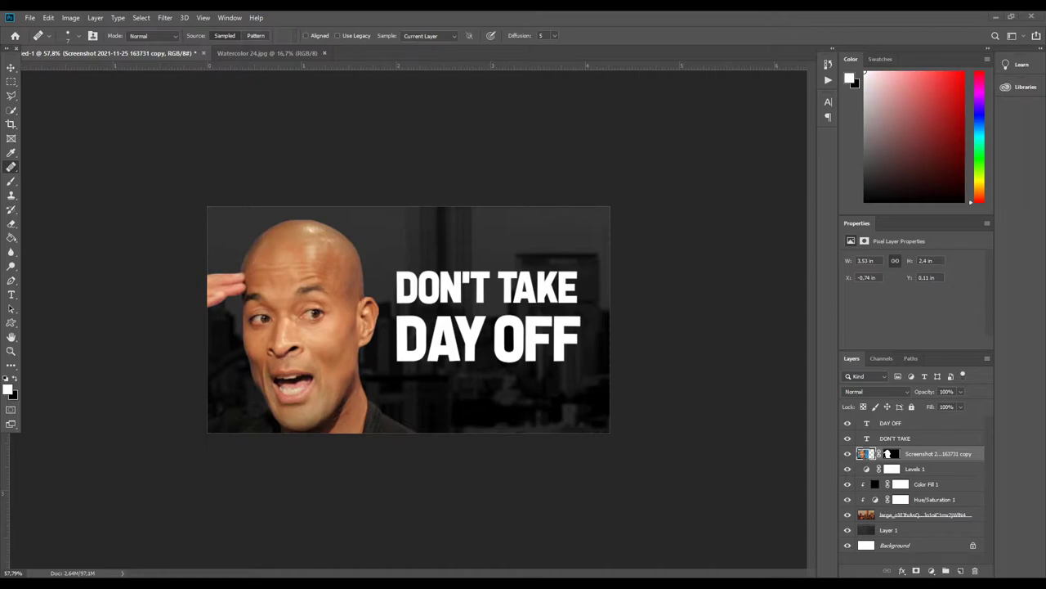
# Add a FIGHTING line in PunkRocker, scale it to about 224%, then remove it.
pyautogui.press('t')
pyautogui.moveTo(402, 380); pyautogui.dragTo(602, 421)
pyautogui.write('FIGHTING')
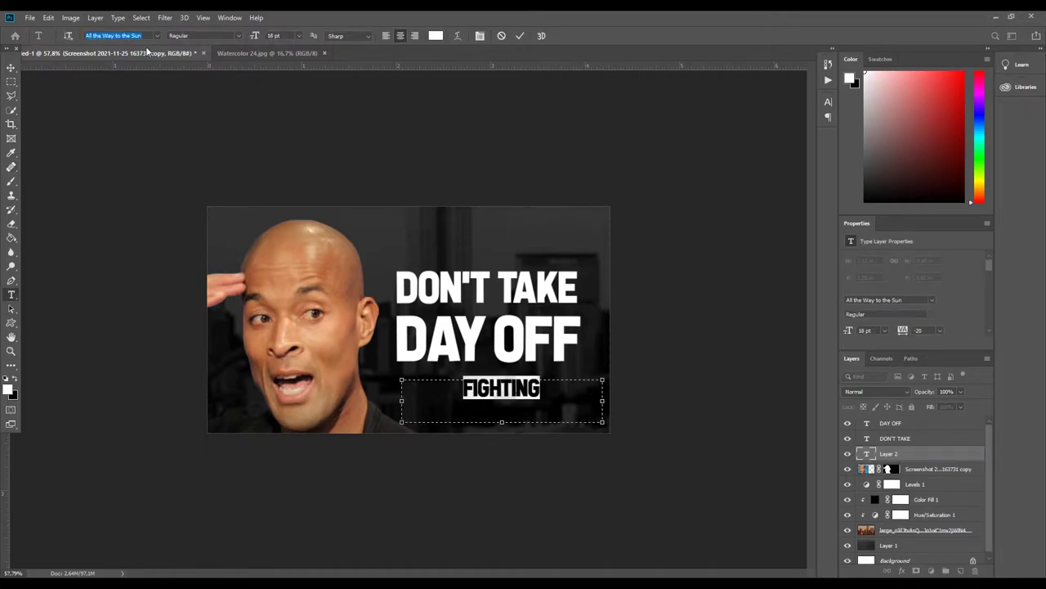
pyautogui.write('punk')
pyautogui.press('Return')
pyautogui.hotkey('ctrl', 't')
pyautogui.moveTo(602, 422); pyautogui.dragTo(723, 480)
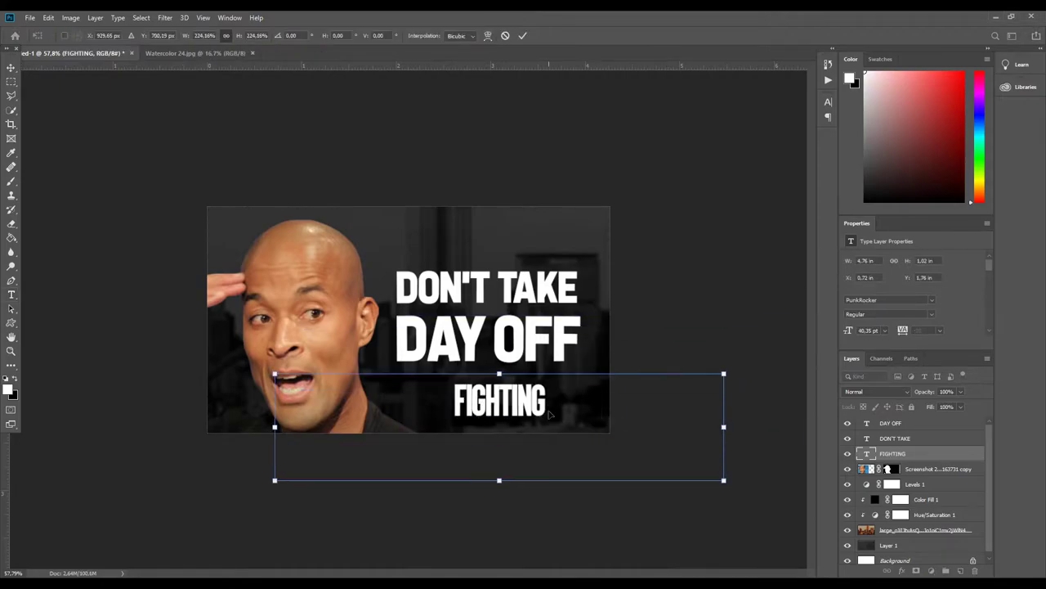
pyautogui.press('Return')
pyautogui.doubleClick(499, 401)
pyautogui.press('Escape')
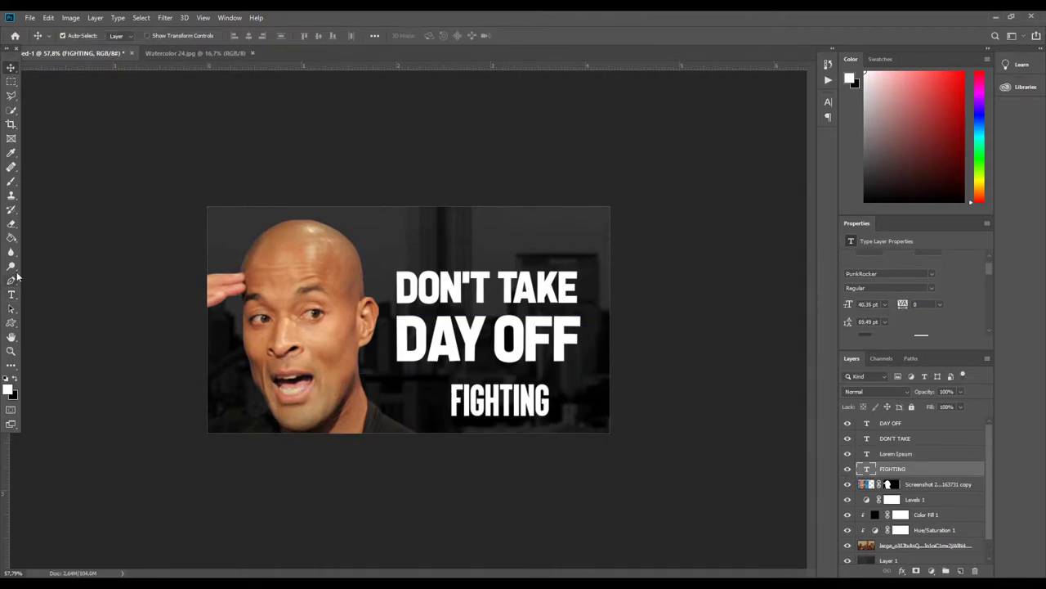
pyautogui.hotkey('ctrl', 'z')
pyautogui.hotkey('ctrl', 'z')
# Change the headline font and scale DON'T TAKE up to about 223%.
pyautogui.doubleClick(401, 338)
pyautogui.write('punk')
pyautogui.press('Return')
pyautogui.doubleClick(487, 288)
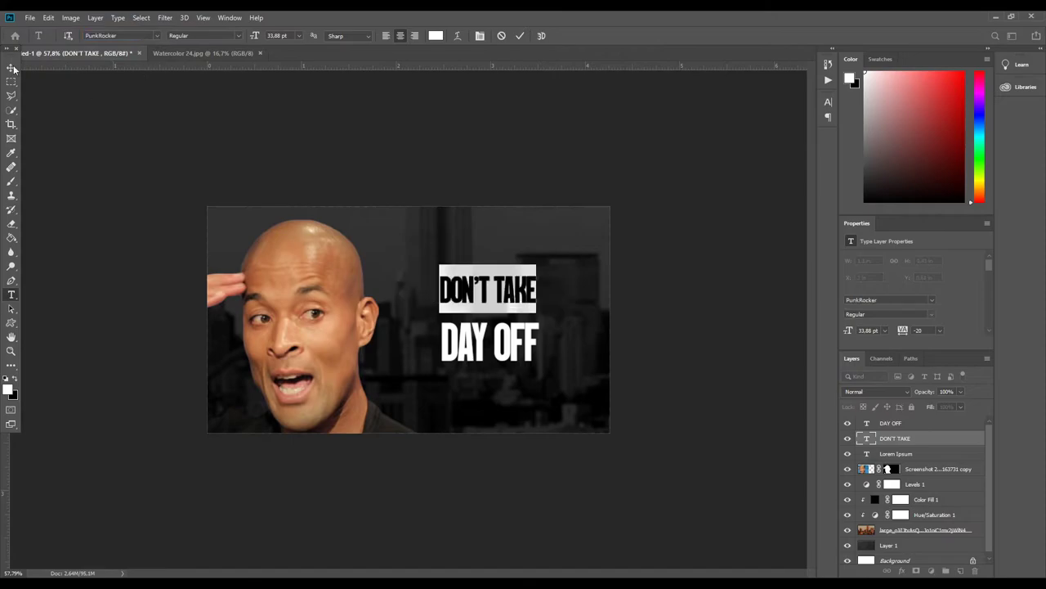
pyautogui.hotkey('ctrl', 't')
pyautogui.moveTo(537, 288)
pyautogui.mouseDown()
pyautogui.moveTo(586, 290)
pyautogui.moveTo(693, 420)
pyautogui.mouseUp()
pyautogui.scroll(-3, 385, 392)
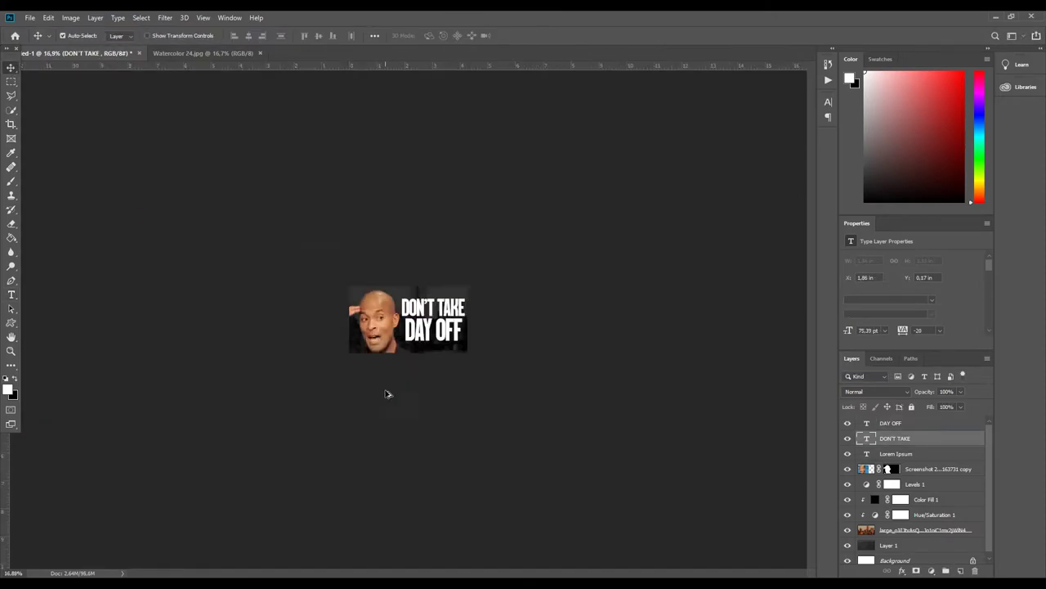
pyautogui.scroll(2, 494, 291)
pyautogui.press('Return')
# Select DAY OFF and reposition both headline lines together.
pyautogui.click(458, 342)
pyautogui.hotkey('ctrl', 't')
pyautogui.scroll(3, 491, 343)
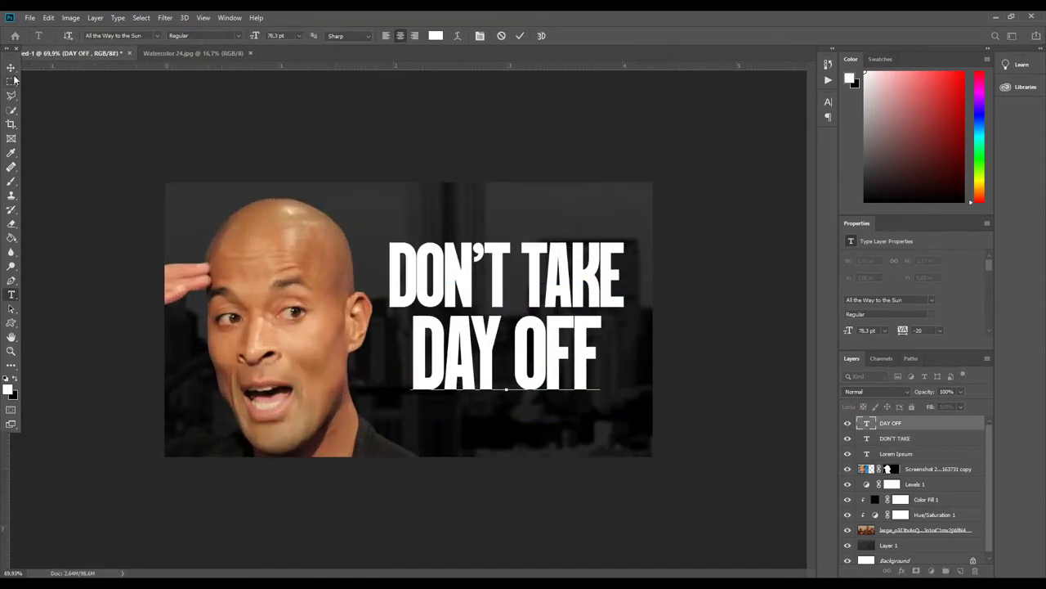
pyautogui.scroll(-5, 658, 396)
pyautogui.moveTo(450, 300); pyautogui.dragTo(451, 301)
pyautogui.scroll(4, 363, 314)
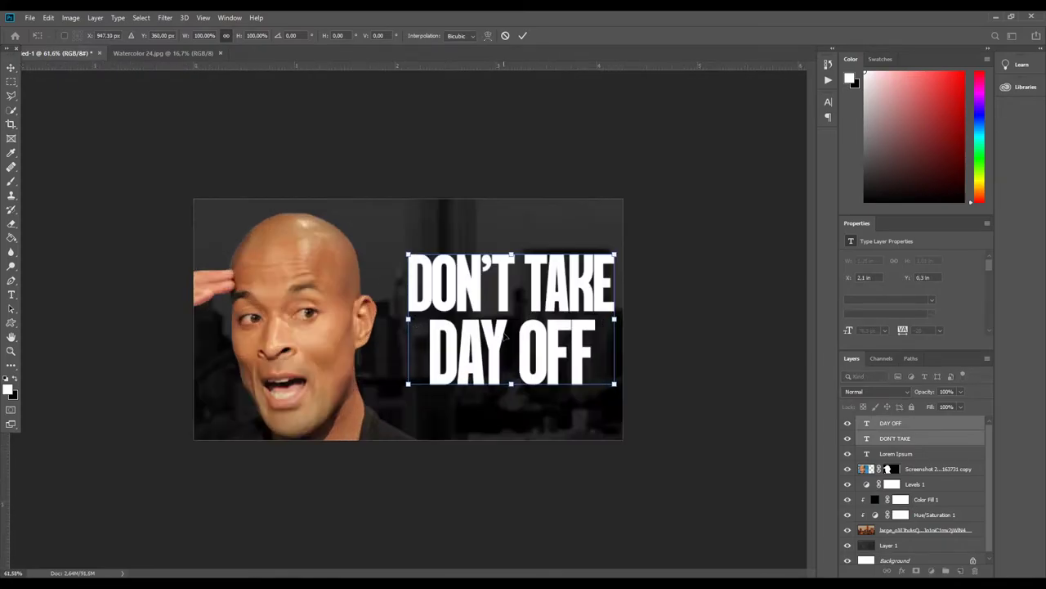
pyautogui.press('Return')
# Try enlarging both headline lines together, then cancel the oversized scaling.
pyautogui.press('t')
pyautogui.scroll(-4, 565, 402)
pyautogui.scroll(-2, 490, 368)
pyautogui.scroll(4, 357, 280)
pyautogui.hotkey('ctrl', 't')
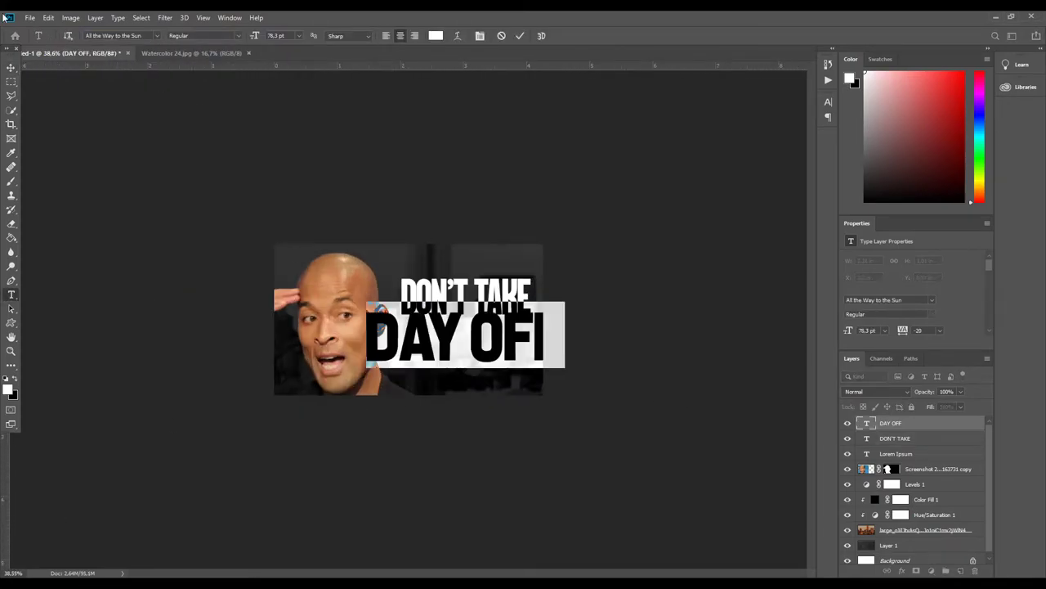
pyautogui.moveTo(544, 274); pyautogui.dragTo(584, 271)
pyautogui.press('Escape')
# Nudge DAY OFF into place beneath DON'T TAKE.
pyautogui.scroll(2, 553, 264)
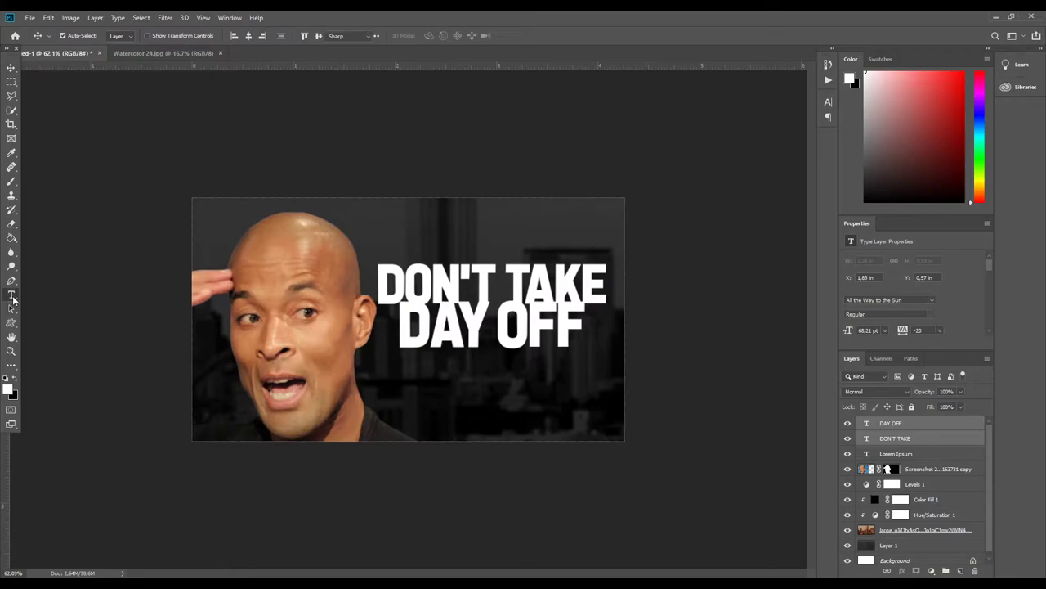
pyautogui.hotkey('ctrl', 't')
pyautogui.moveTo(556, 321); pyautogui.dragTo(562, 324)
pyautogui.press('Return')
pyautogui.scroll(-5, 562, 324)
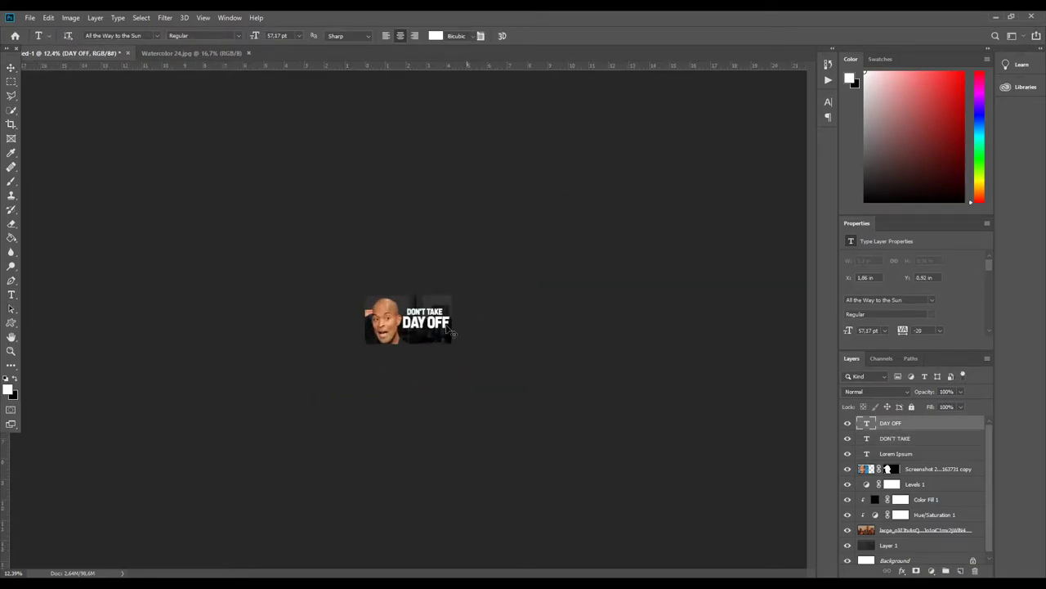
# Adjust the DON'T TAKE transform and select both headline layers together.
pyautogui.hotkey('alt', '[')
pyautogui.hotkey('ctrl', 't')
pyautogui.scroll(4, 484, 353)
pyautogui.press('Return')
pyautogui.hotkey('alt', 'shift', ']')
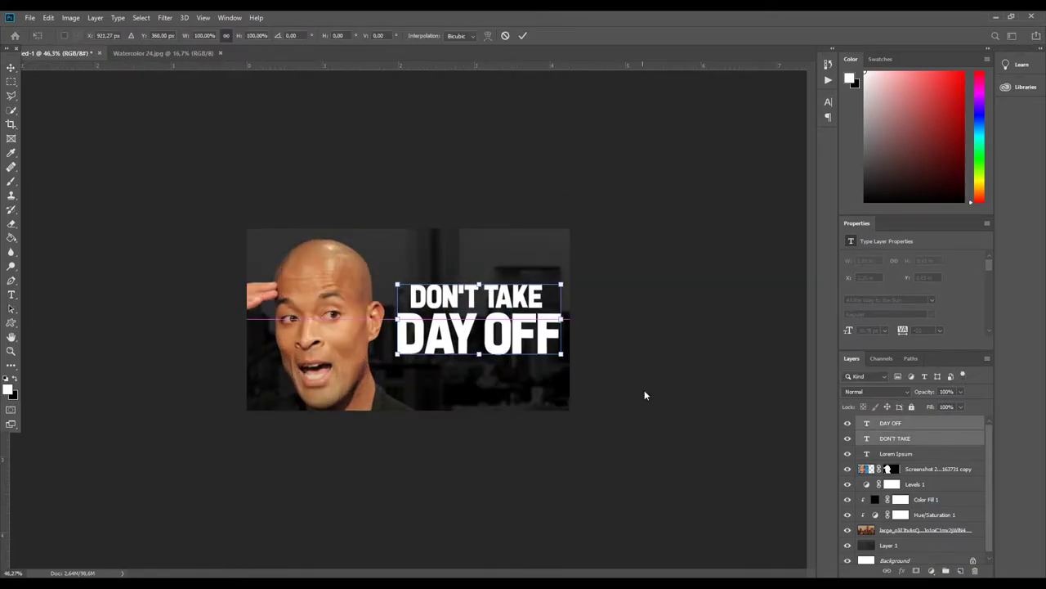
pyautogui.scroll(-5, 366, 377)
pyautogui.scroll(6, 371, 353)
pyautogui.hotkey('alt', ']')
pyautogui.scroll(-1, 370, 353)
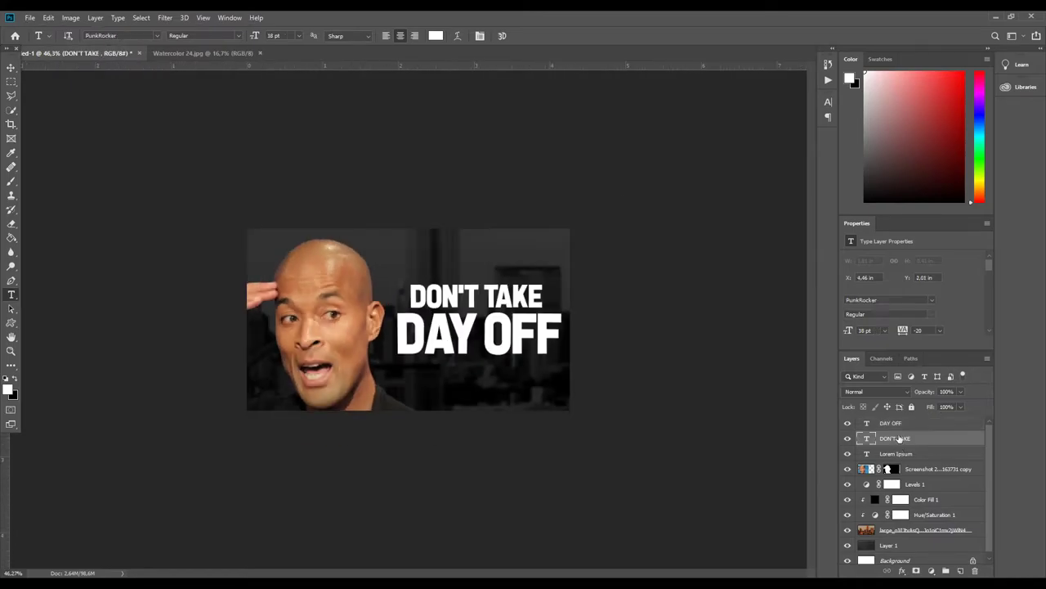
pyautogui.scroll(1, 370, 353)
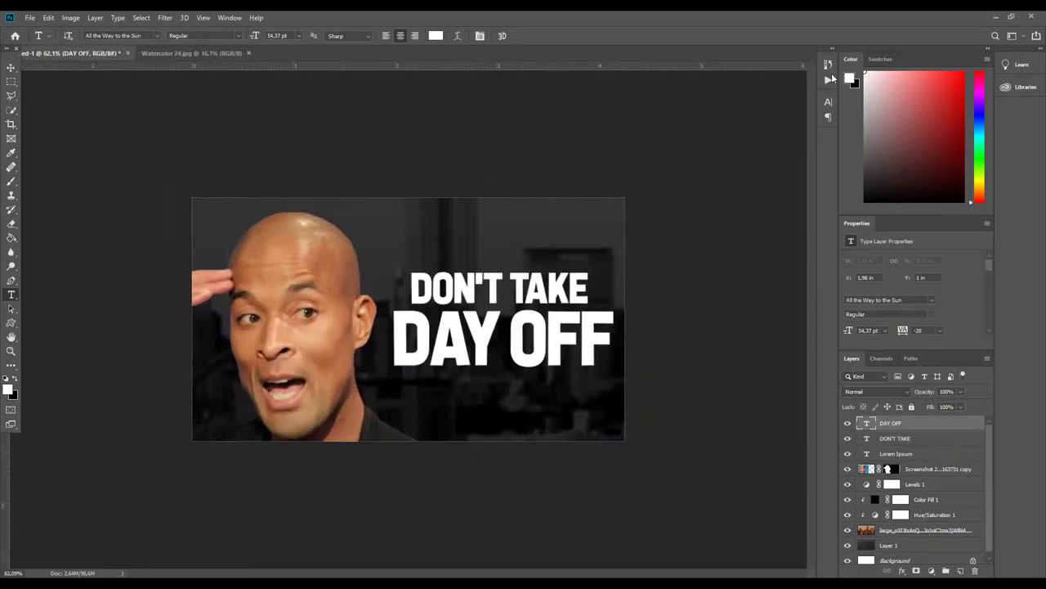
# Add a drop shadow to both headline lines and inspect the result.
pyautogui.scroll(3, 766, 397)
pyautogui.hotkey('alt', '[')
pyautogui.scroll(-3, 649, 331)
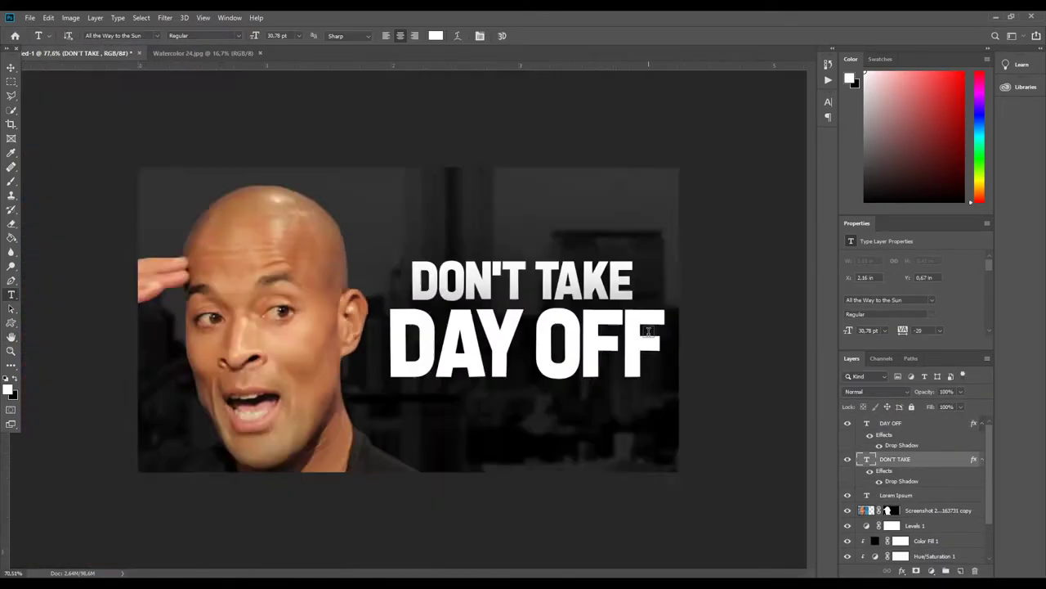
pyautogui.scroll(1, 648, 331)
pyautogui.press('v')
pyautogui.hotkey('alt', ']')
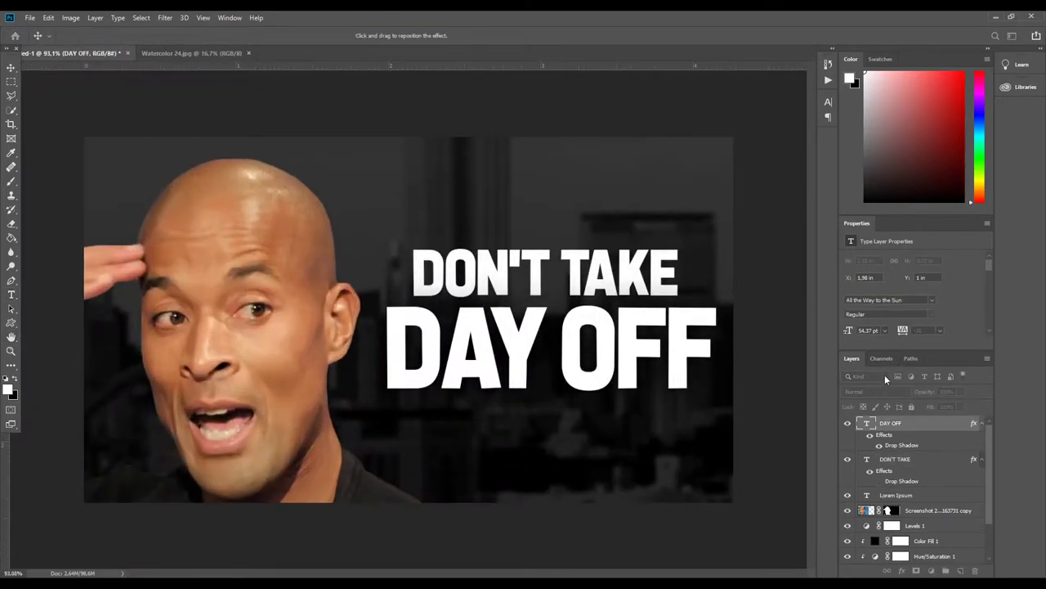
pyautogui.hotkey('alt', '[')
pyautogui.scroll(-3, 627, 494)
pyautogui.scroll(2, 627, 494)
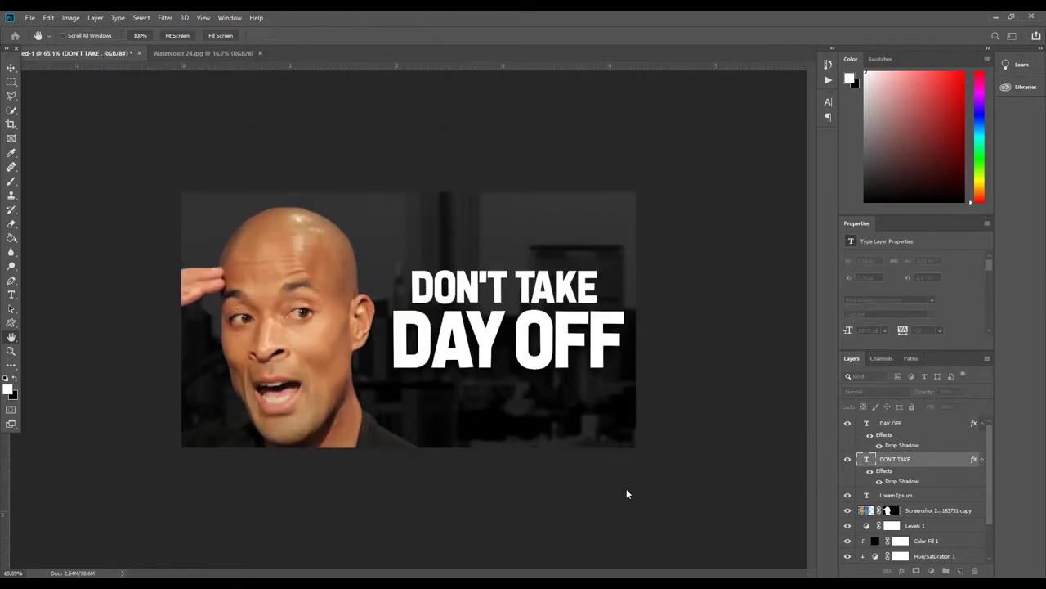
# Return to the Type tool and zoom in on the headline text.
pyautogui.press('t')
pyautogui.scroll(1, 627, 494)
pyautogui.scroll(-5, 432, 366)
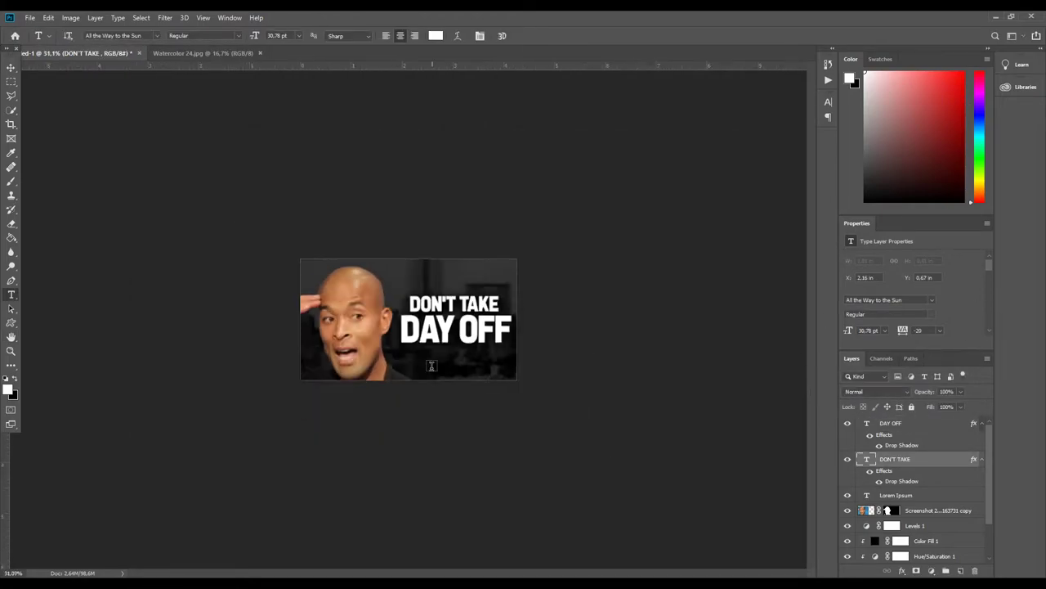
pyautogui.scroll(3, 432, 365)
pyautogui.hotkey('alt', ']')
pyautogui.scroll(4, 822, 376)
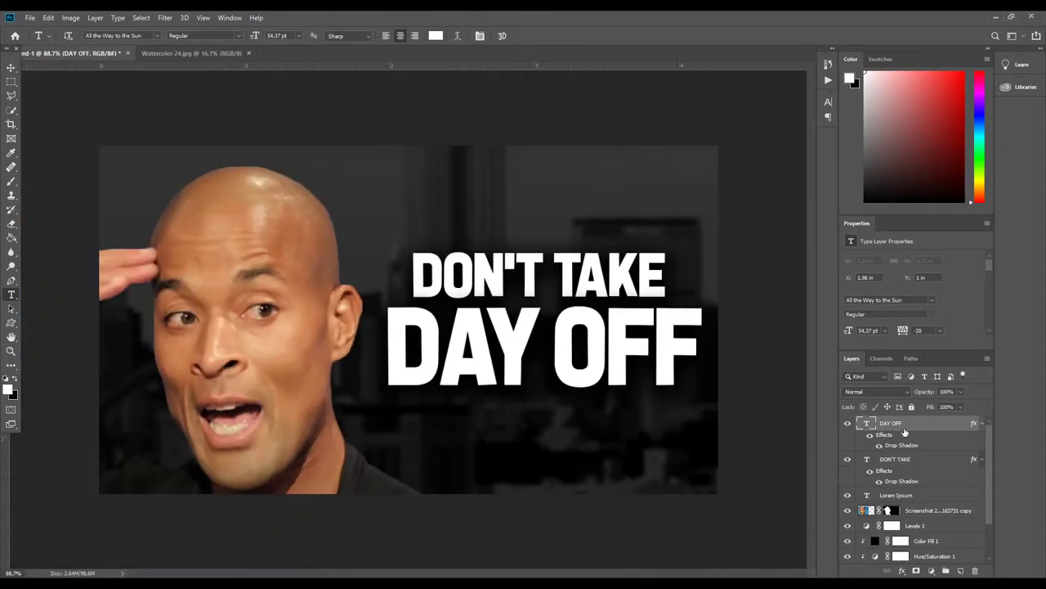
pyautogui.scroll(-6, 815, 396)
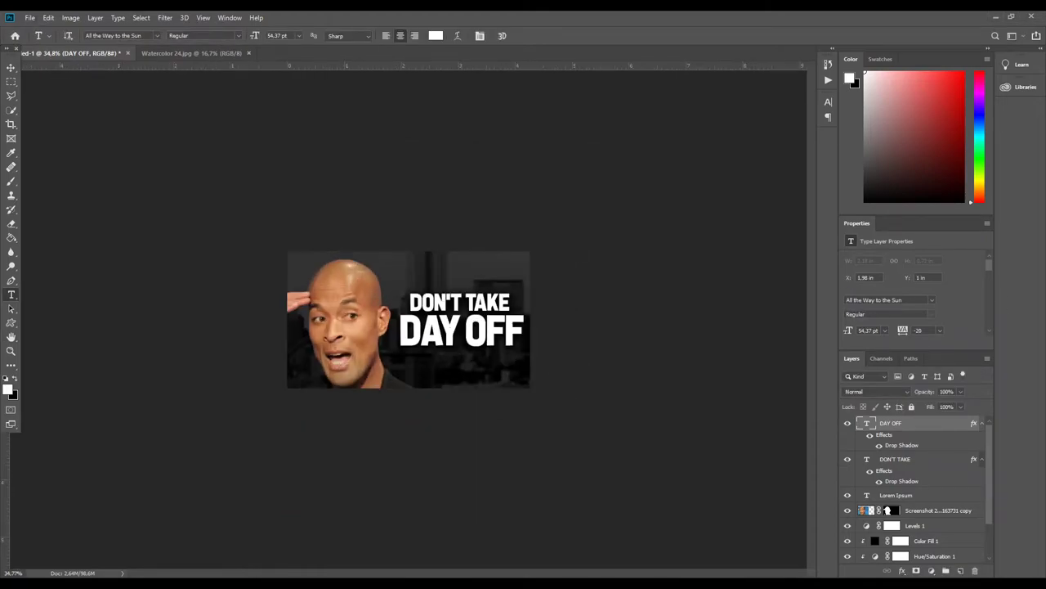
pyautogui.scroll(3, 434, 387)
# Paste DAVID GOGGINS as a new line under DAY OFF and set it in Helvetica.
pyautogui.click(440, 391)
pyautogui.write('DAVID GOGGINS')
pyautogui.hotkey('ctrl', 'a')
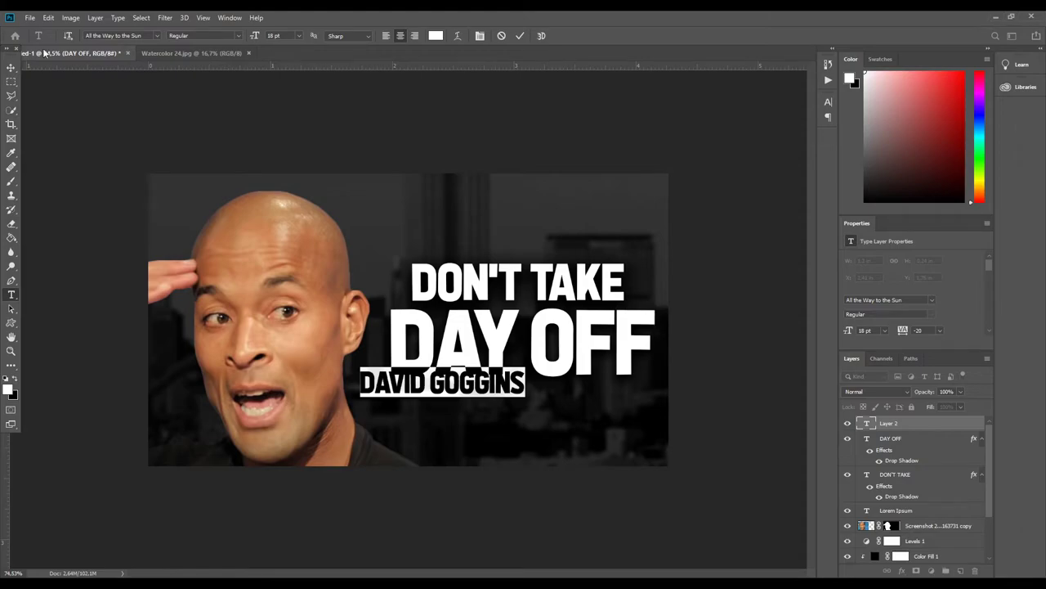
pyautogui.click(114, 35)
pyautogui.write('Helvetica')
pyautogui.press('Return')
pyautogui.hotkey('ctrl', 'Return')
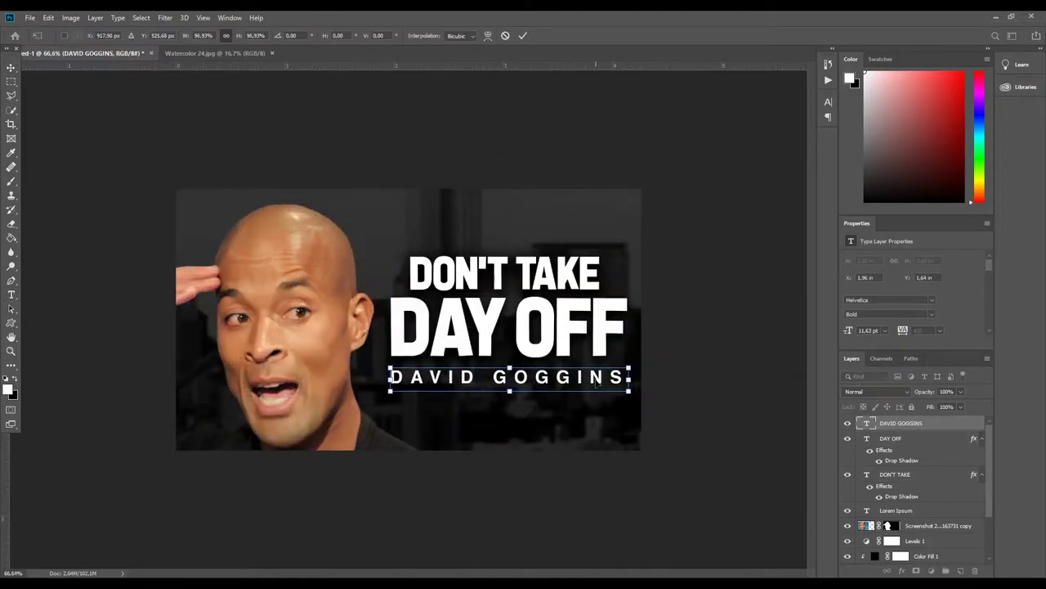
# Fix the subtitle's size and position, then group the three text layers as Text.
pyautogui.press('Return')
pyautogui.scroll(-3, 346, 379)
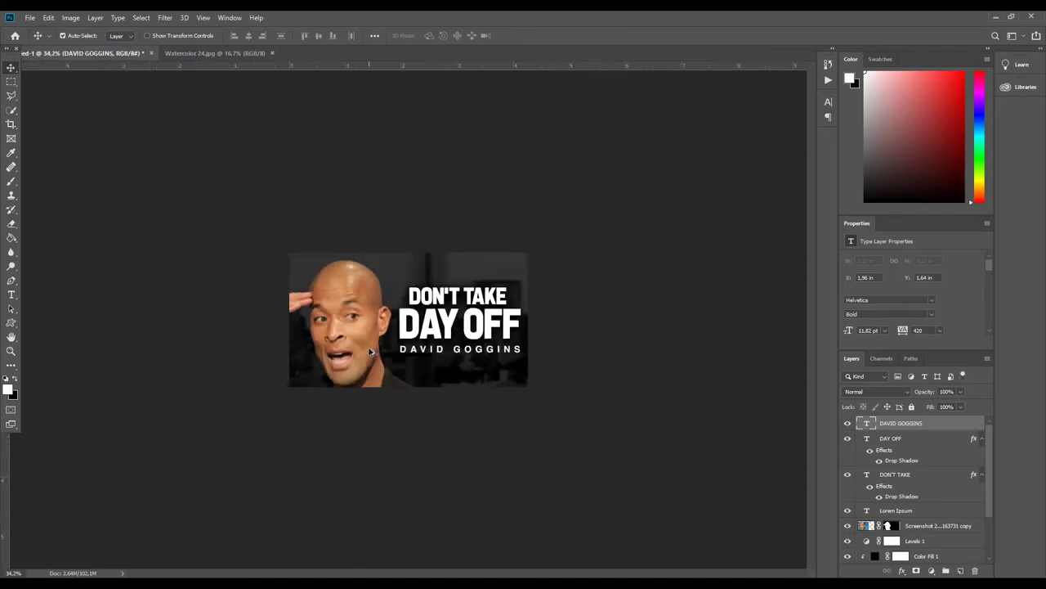
pyautogui.scroll(4, 409, 320)
pyautogui.scroll(-1, 409, 320)
pyautogui.press('h')
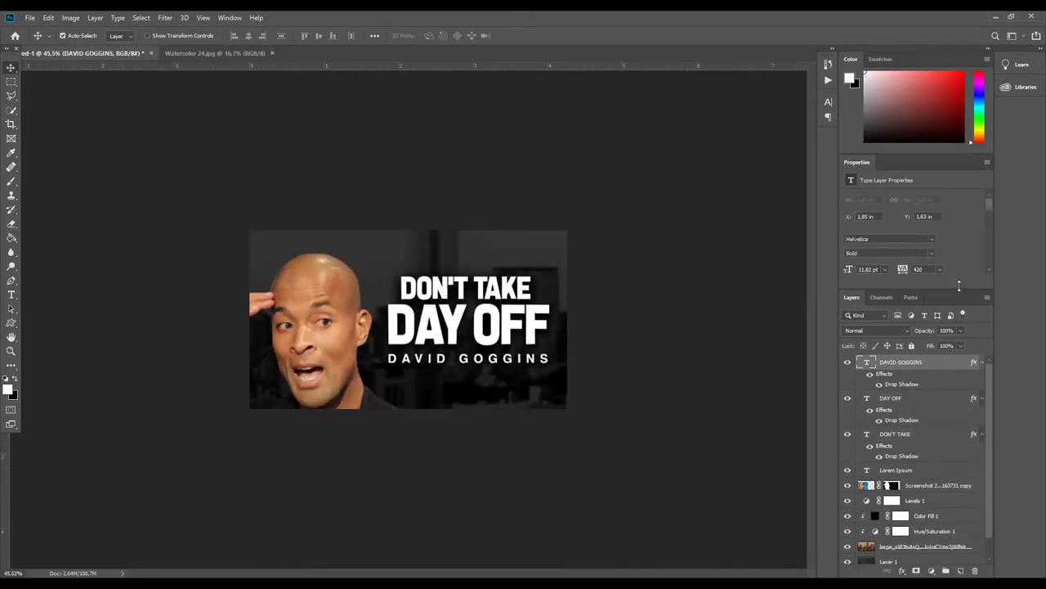
pyautogui.click(860, 334)
pyautogui.click(932, 478)
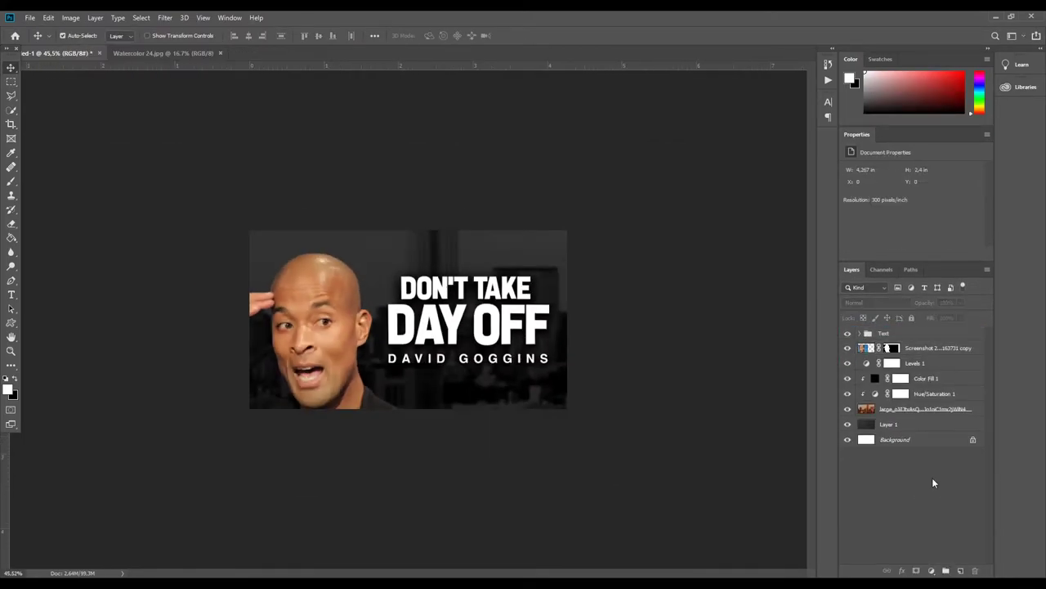
pyautogui.click(860, 333)
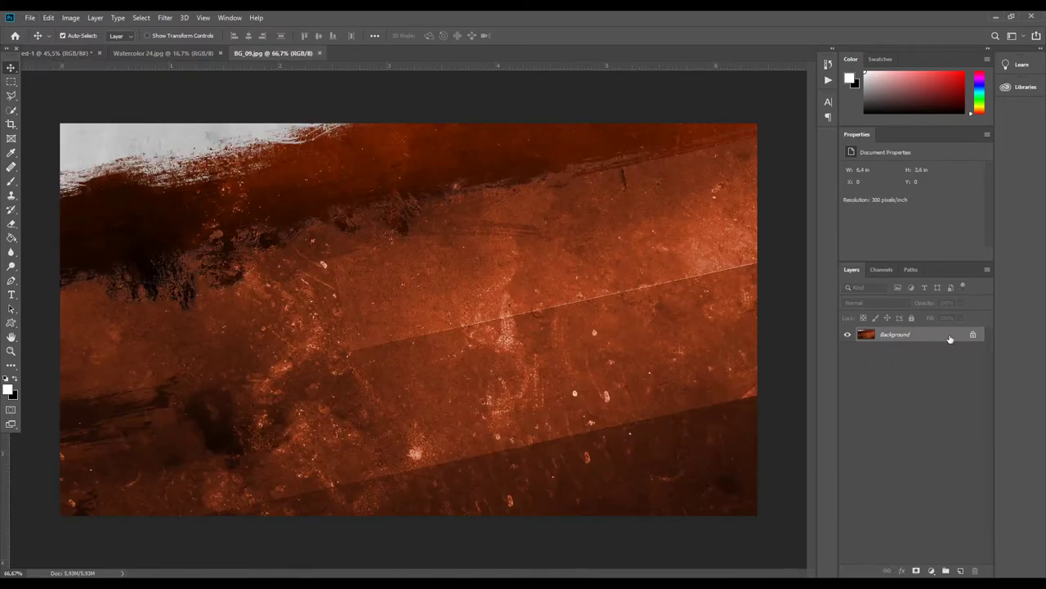
# Clip the BG_09.jpg texture to DAY OFF and raise its saturation to +36.
pyautogui.moveTo(392, 319); pyautogui.dragTo(409, 319)
pyautogui.hotkey('ctrl', 'alt', 'g')
pyautogui.hotkey('ctrl', 't')
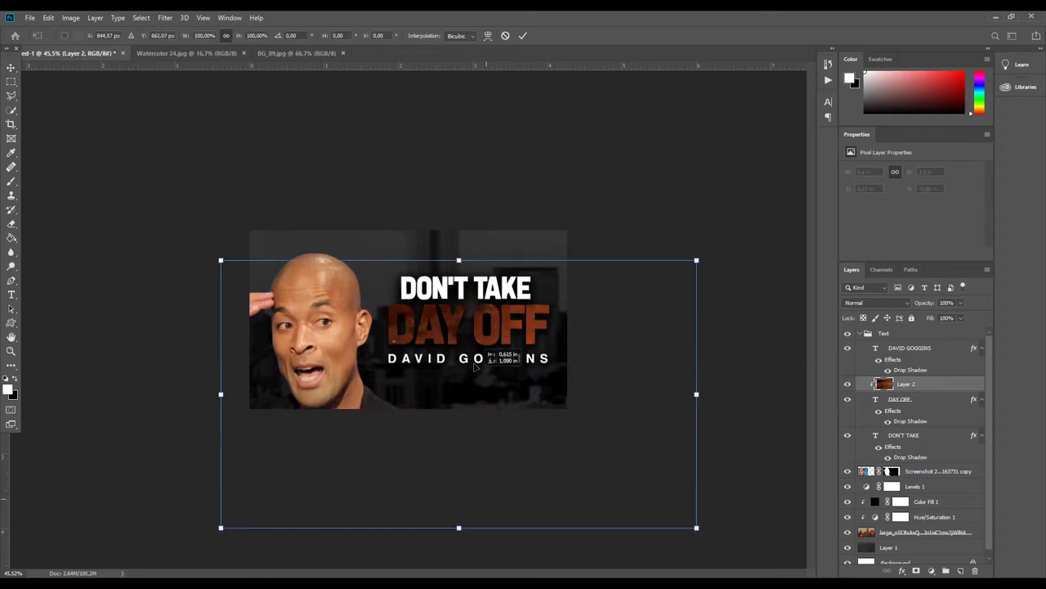
pyautogui.press('Return')
pyautogui.moveTo(911, 189); pyautogui.dragTo(937, 192)
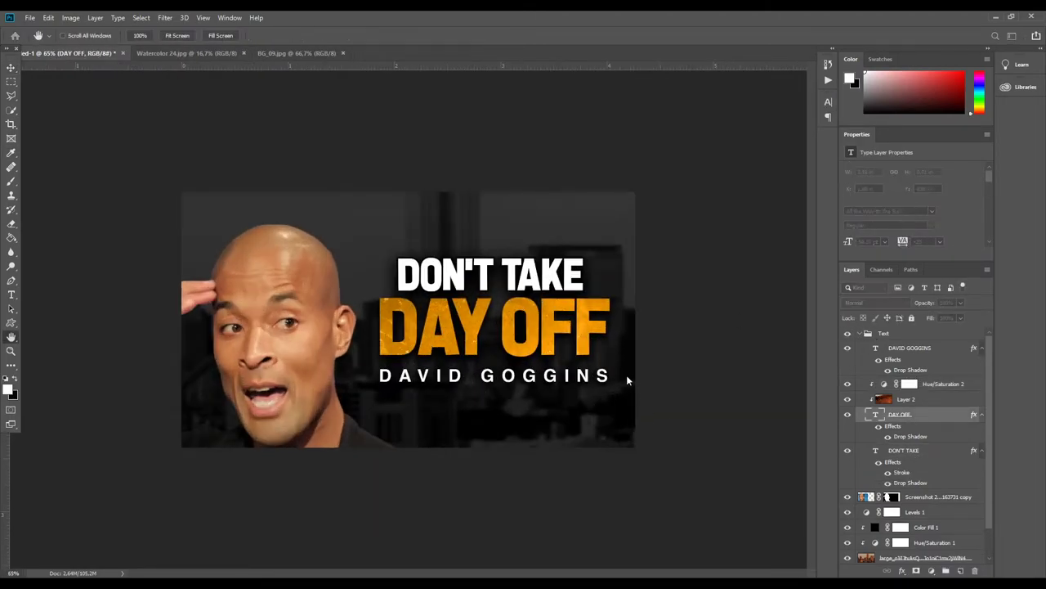
pyautogui.press('v')
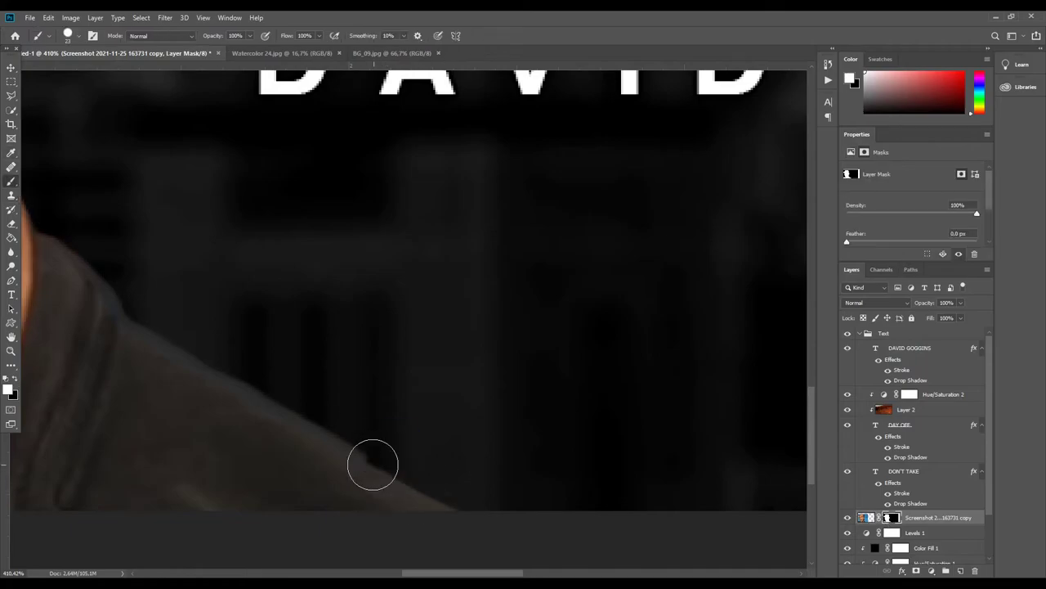
# Scroll down the canvas to inspect the man's cut-out edge.
pyautogui.scroll(-10, 395, 513)
pyautogui.scroll(-5, 320, 396)
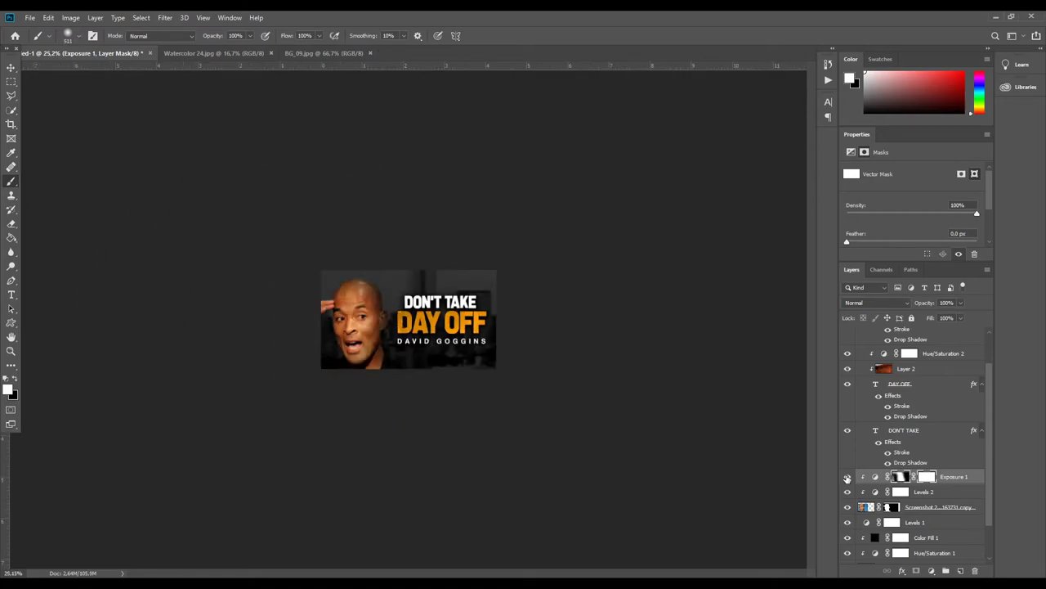
# Paint white on the Exposure 1 mask so the brightening covers only the man's face and head.
pyautogui.click(14, 379)
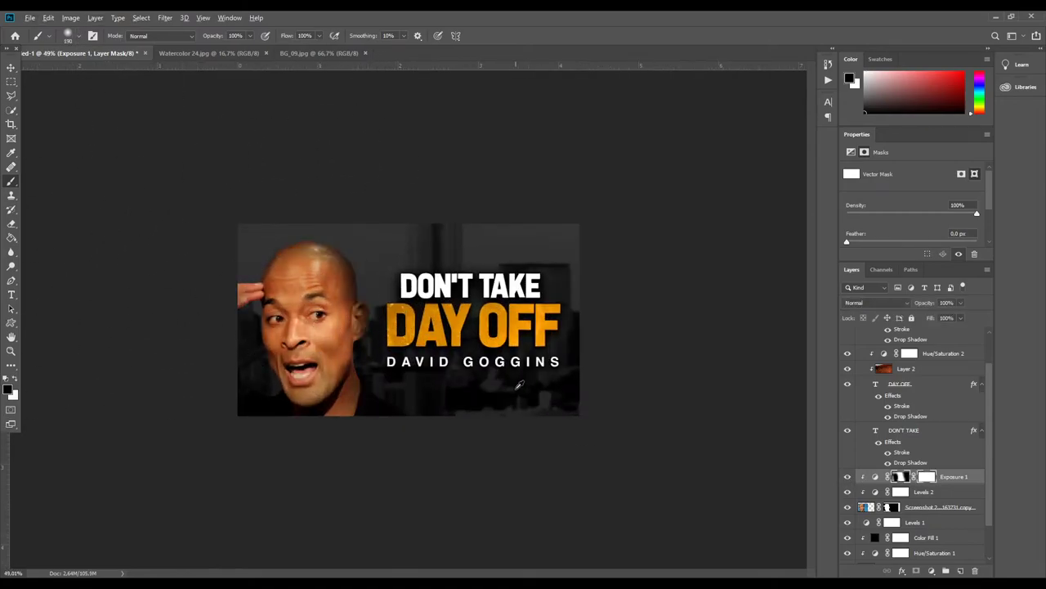
pyautogui.press('x')
pyautogui.hotkey('ctrl', '+')
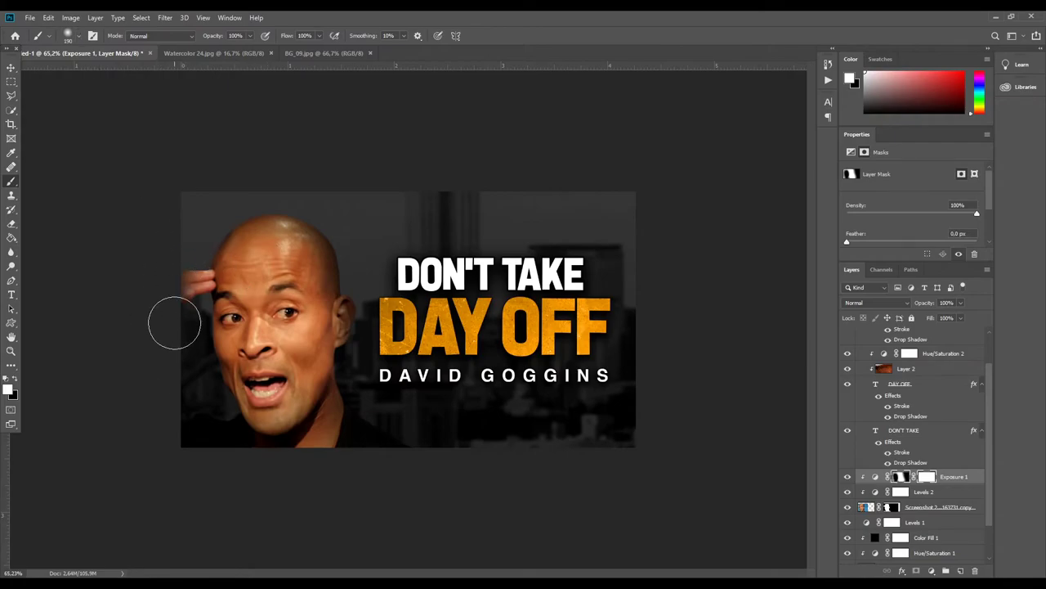
pyautogui.hotkey('ctrl', '-')
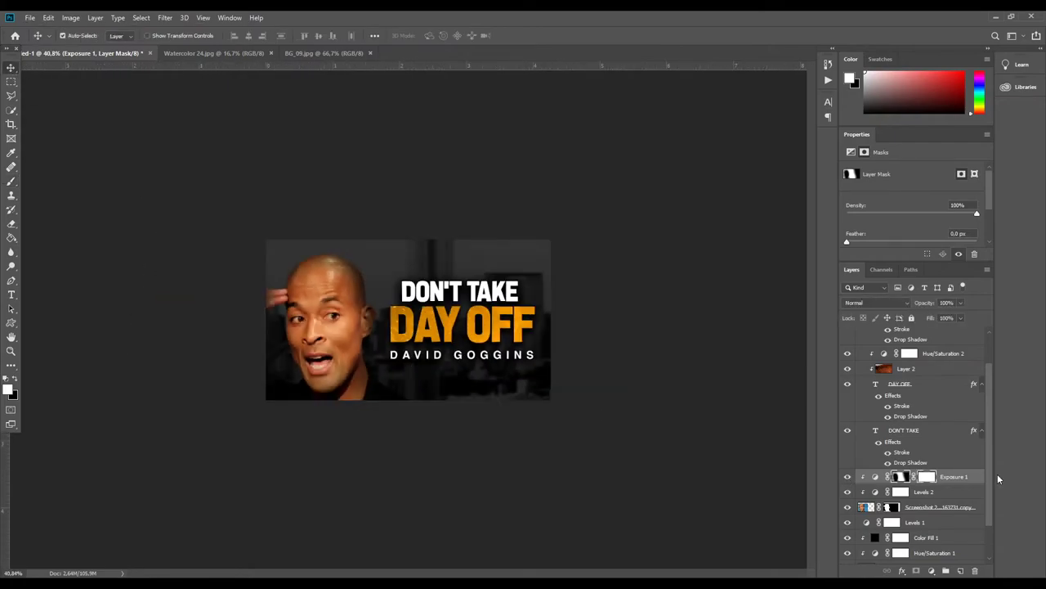
pyautogui.press('v')
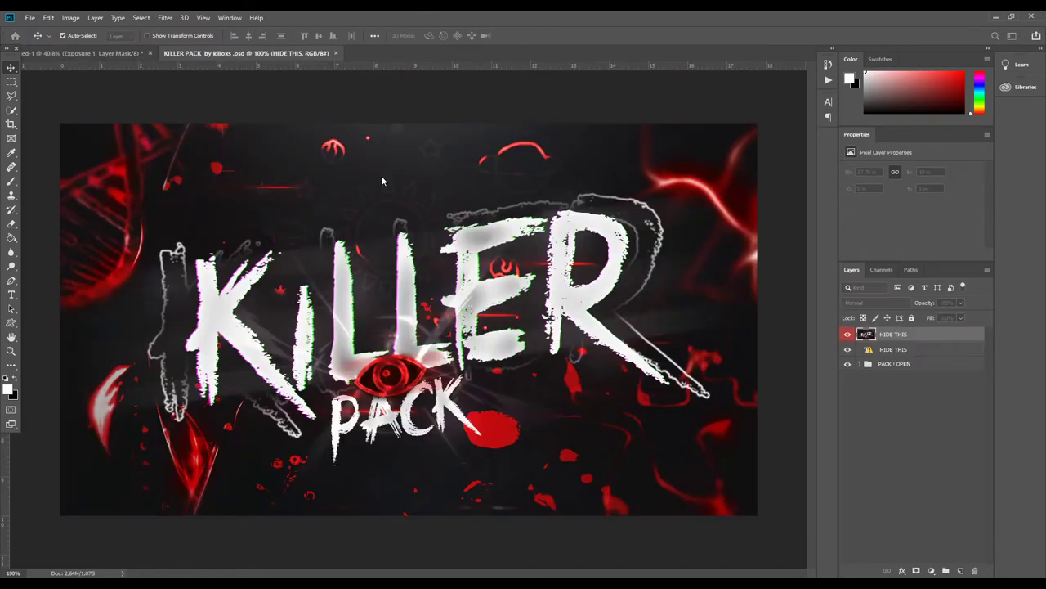
# Bring the PACK ! OPEN assets into the thumbnail and resize the smoke overlay with Free Transform.
pyautogui.moveTo(859, 334); pyautogui.dragTo(863, 335)
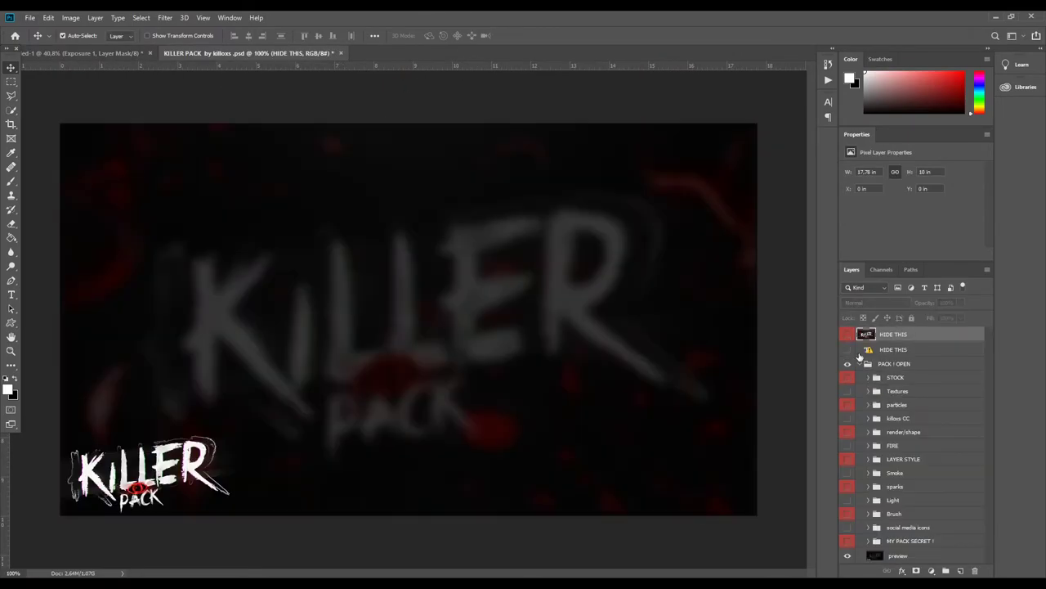
pyautogui.click(863, 335)
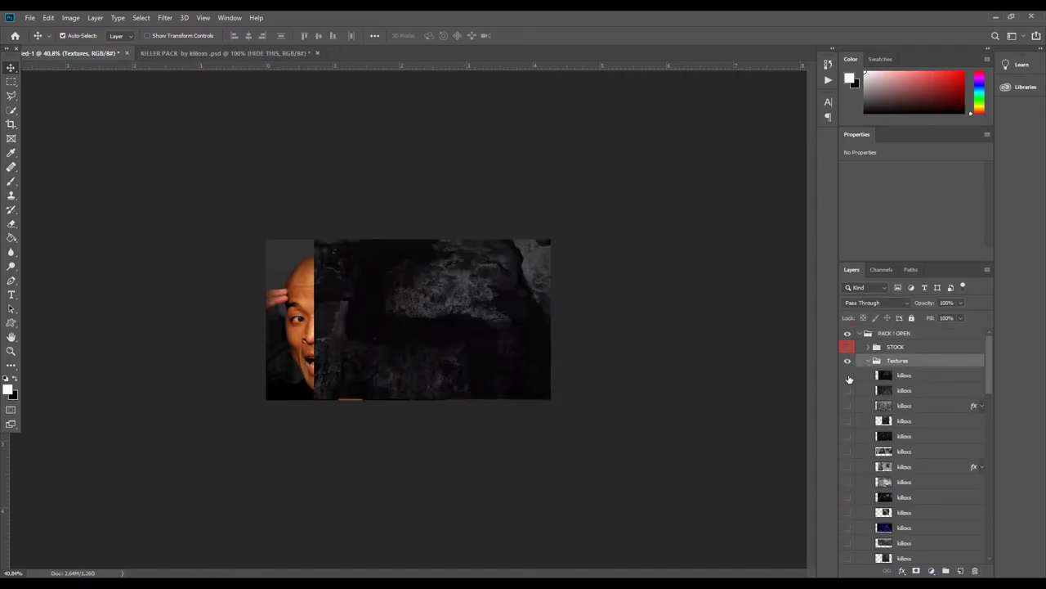
pyautogui.hotkey('ctrl', 't')
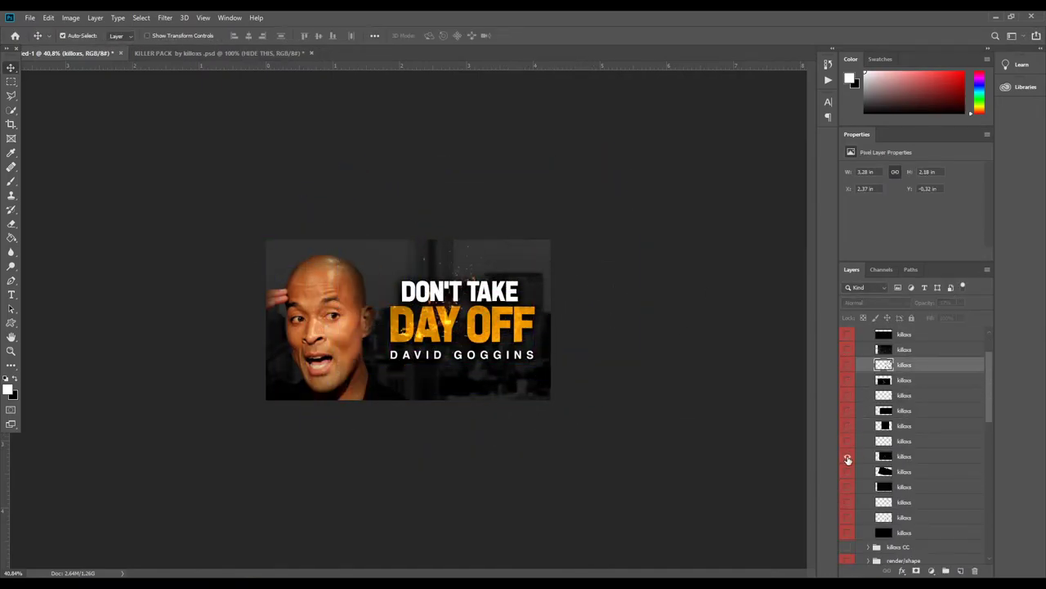
pyautogui.moveTo(522, 379); pyautogui.dragTo(494, 393)
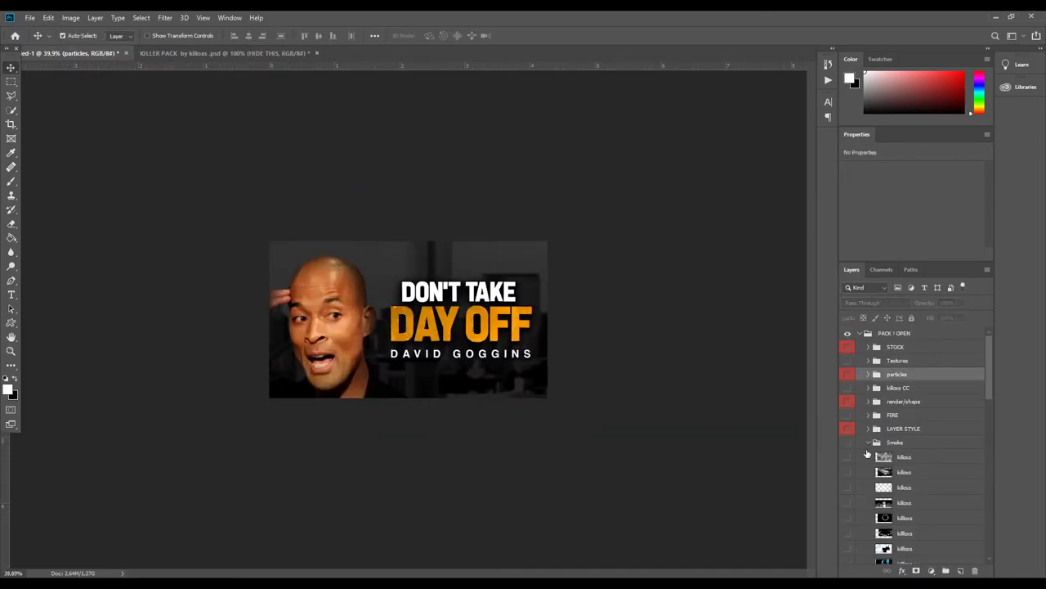
pyautogui.moveTo(600, 326); pyautogui.dragTo(513, 343)
pyautogui.press('Return')
# Lower the smoke overlay to 35% opacity, then hide it and collapse the Smoke group.
pyautogui.scroll(-3, 367, 374)
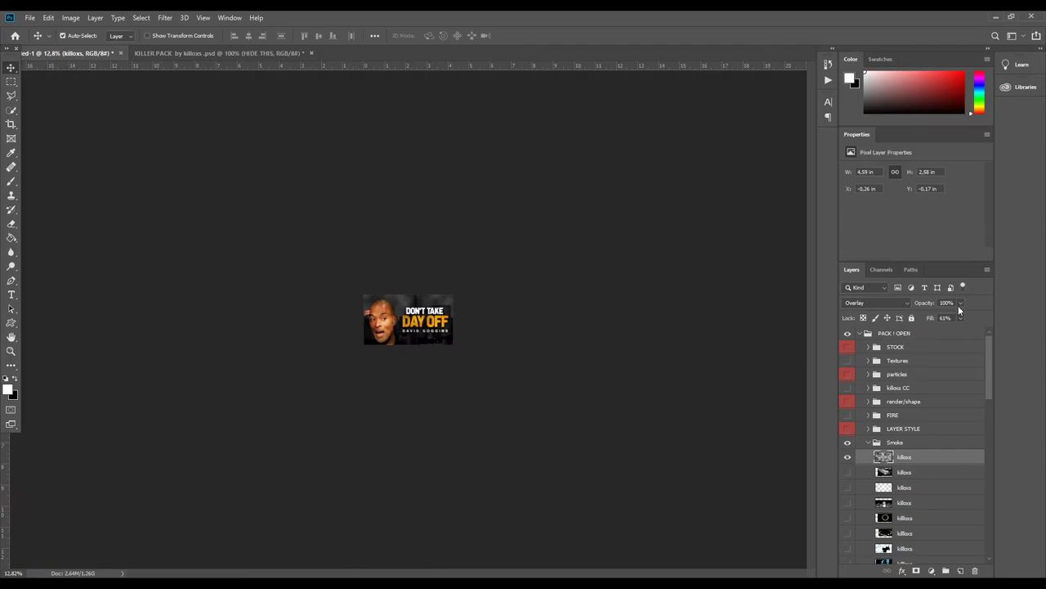
pyautogui.scroll(5, 415, 362)
pyautogui.press('3')
pyautogui.press('5')
pyautogui.scroll(-2, 395, 330)
pyautogui.click(847, 456)
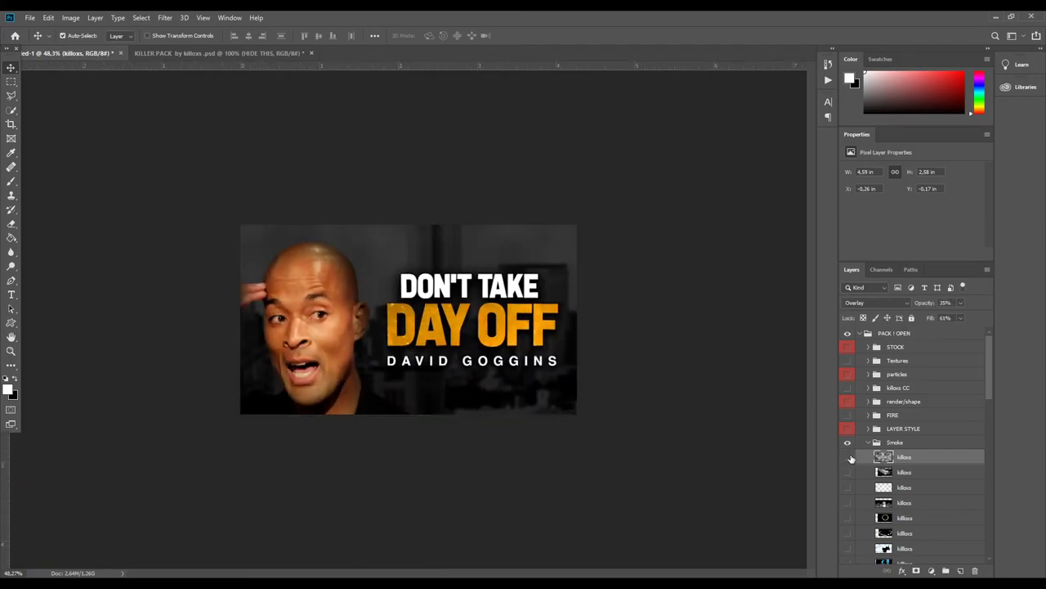
pyautogui.scroll(-2, 851, 459)
pyautogui.click(869, 402)
# Preview a light effect layer from the Light group, then collapse the group.
pyautogui.click(868, 429)
pyautogui.click(904, 458)
pyautogui.click(847, 457)
pyautogui.scroll(-5, 339, 367)
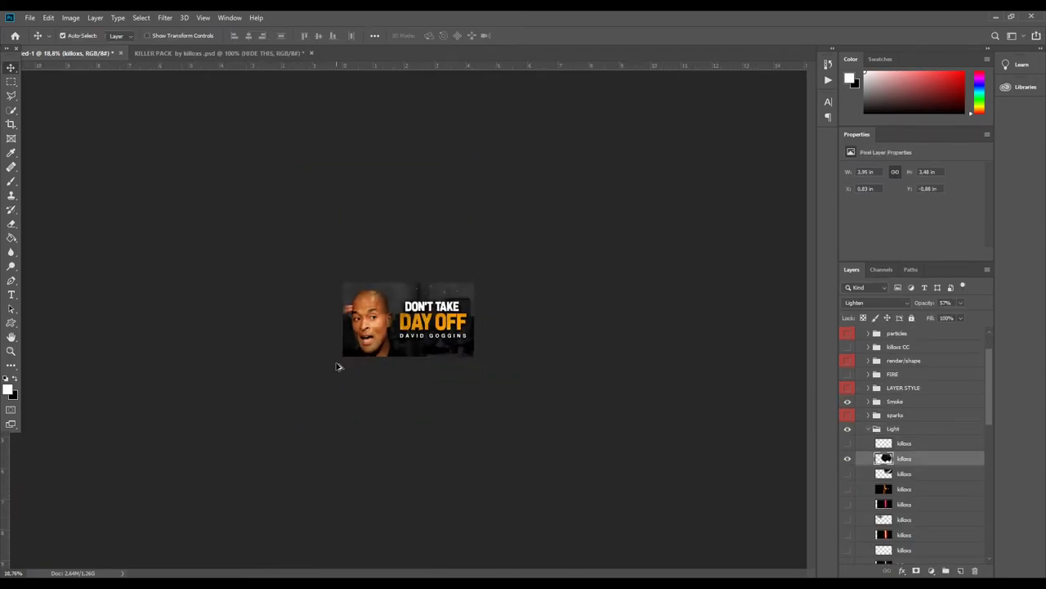
pyautogui.scroll(5, 339, 366)
pyautogui.scroll(-3, 338, 366)
pyautogui.click(868, 428)
# Scroll down the layer stack and select Layer 677.
pyautogui.scroll(-1, 903, 372)
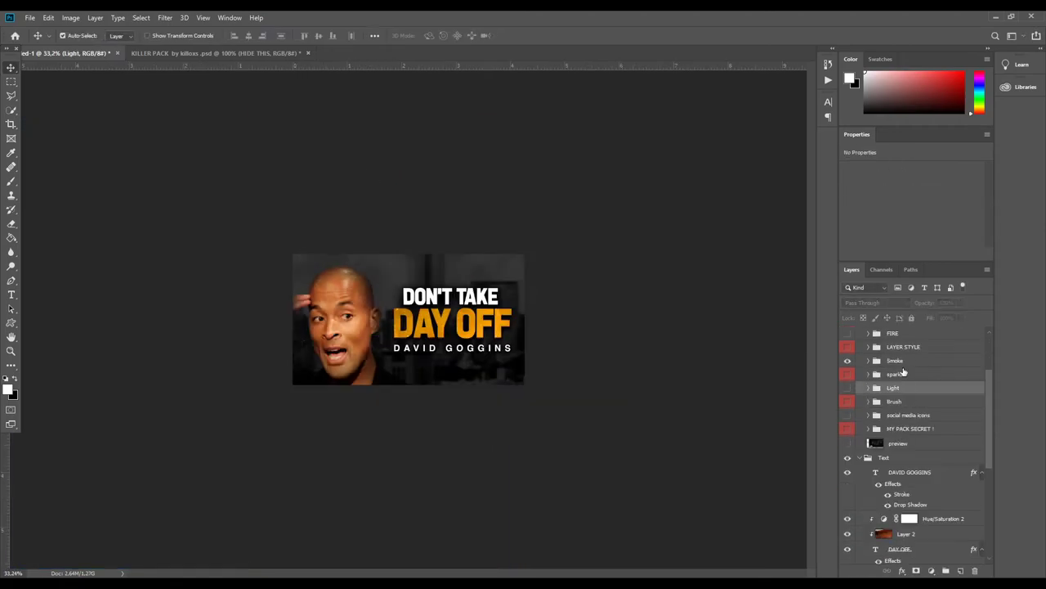
pyautogui.scroll(-5, 904, 409)
pyautogui.scroll(-5, 903, 441)
pyautogui.click(891, 464)
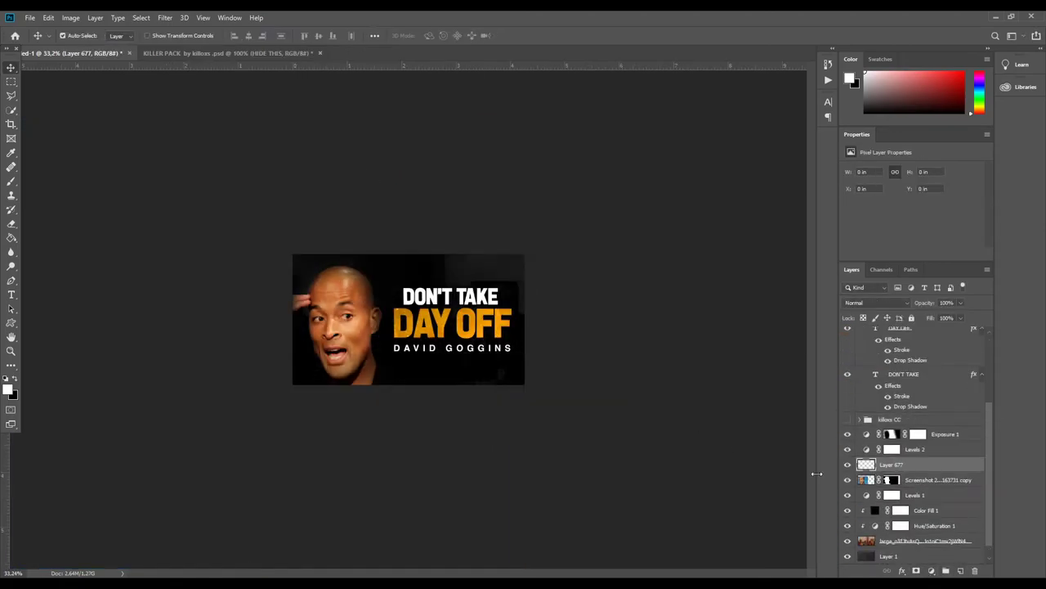
# Turn on the killox CC colour-correction group and expand its list of presets.
pyautogui.scroll(-1, 311, 360)
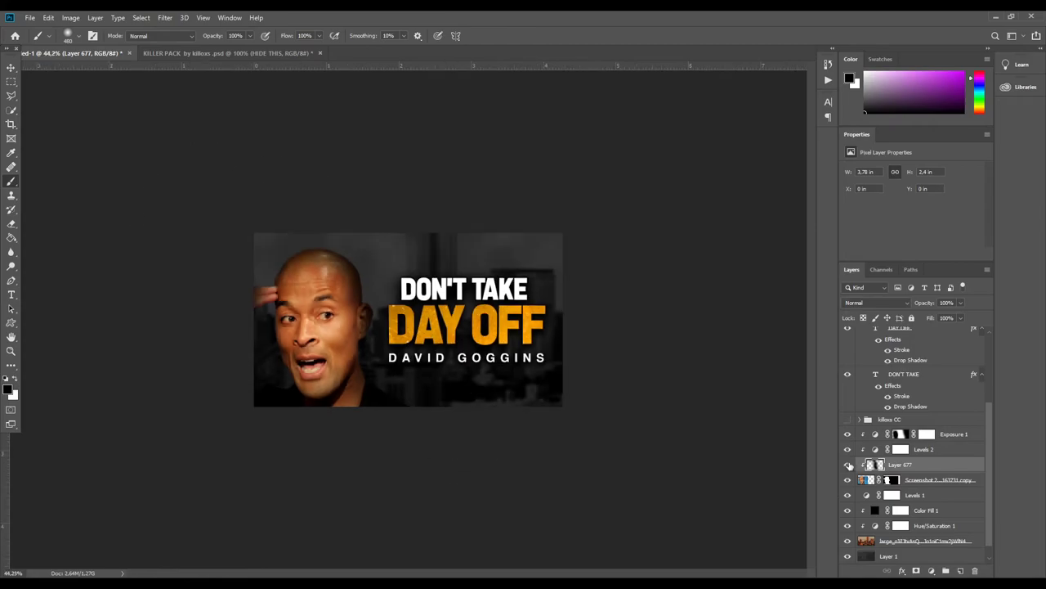
pyautogui.scroll(-4, 385, 349)
pyautogui.scroll(4, 310, 329)
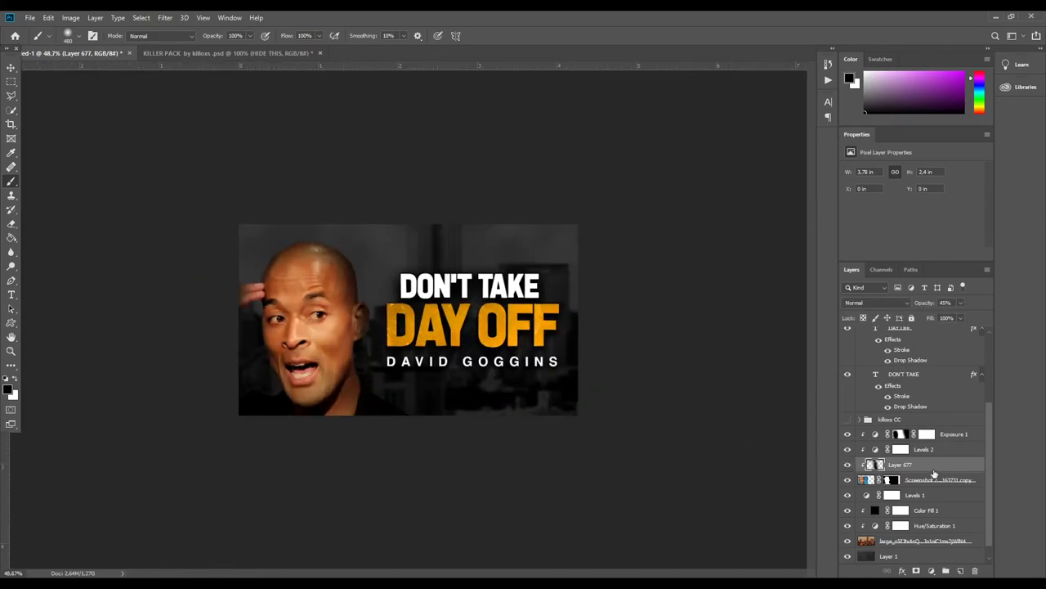
pyautogui.click(860, 419)
pyautogui.keyDown('alt'); pyautogui.click(848, 406); pyautogui.keyUp('alt')
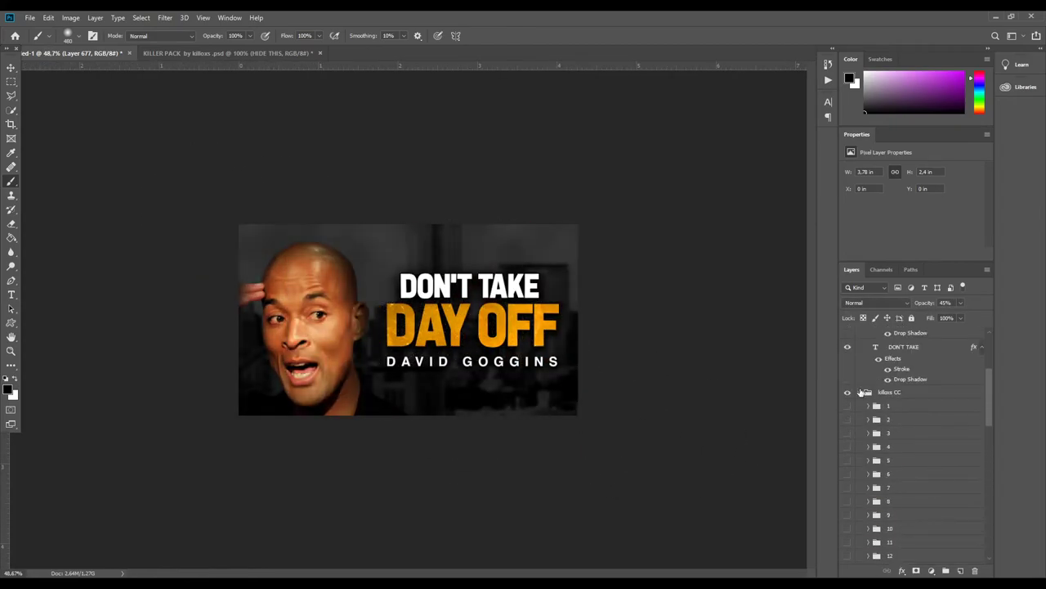
pyautogui.click(859, 392)
pyautogui.click(860, 404)
# Inspect preset folder 6's adjustments, toggling Levels 2 off and on to compare.
pyautogui.scroll(-4, 471, 389)
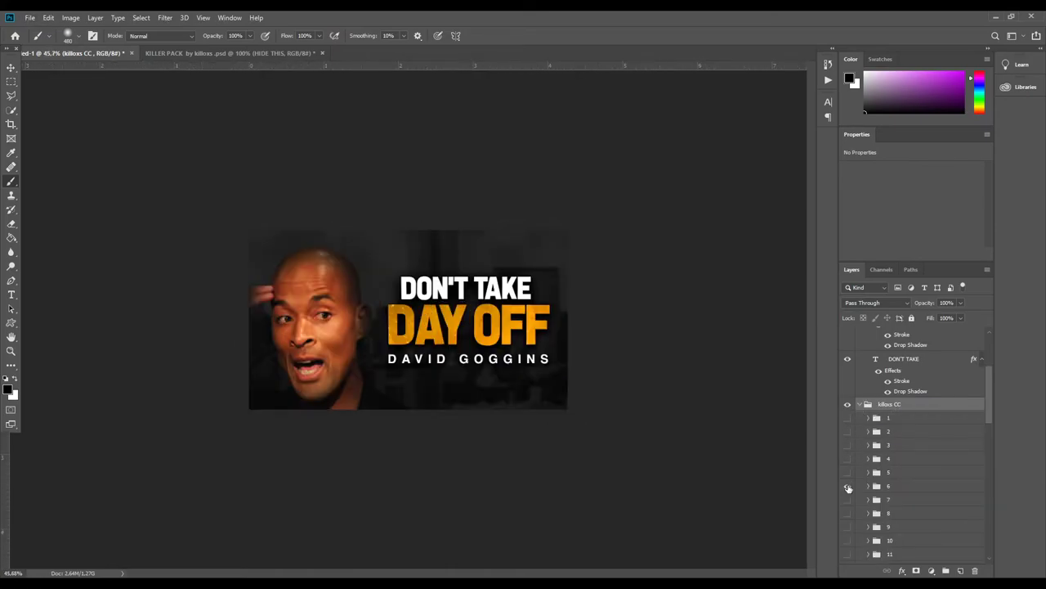
pyautogui.click(868, 486)
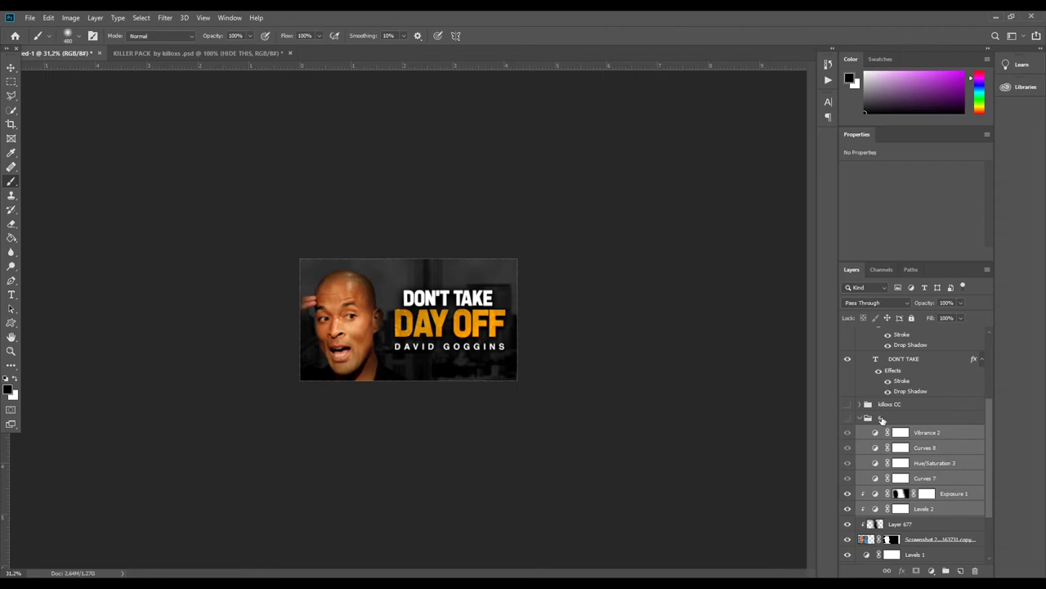
pyautogui.click(935, 449)
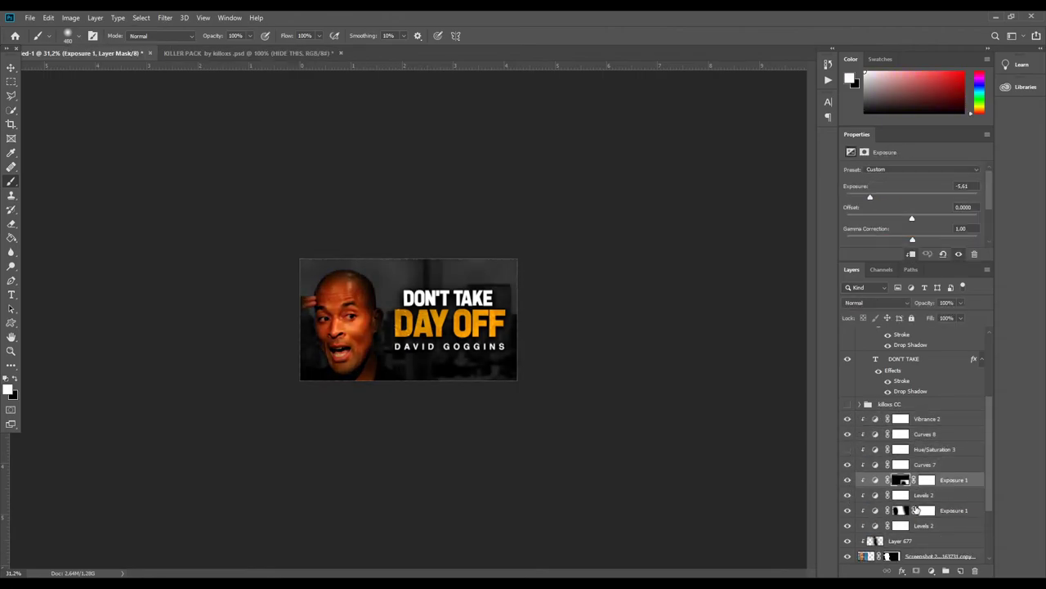
pyautogui.scroll(-3, 849, 422)
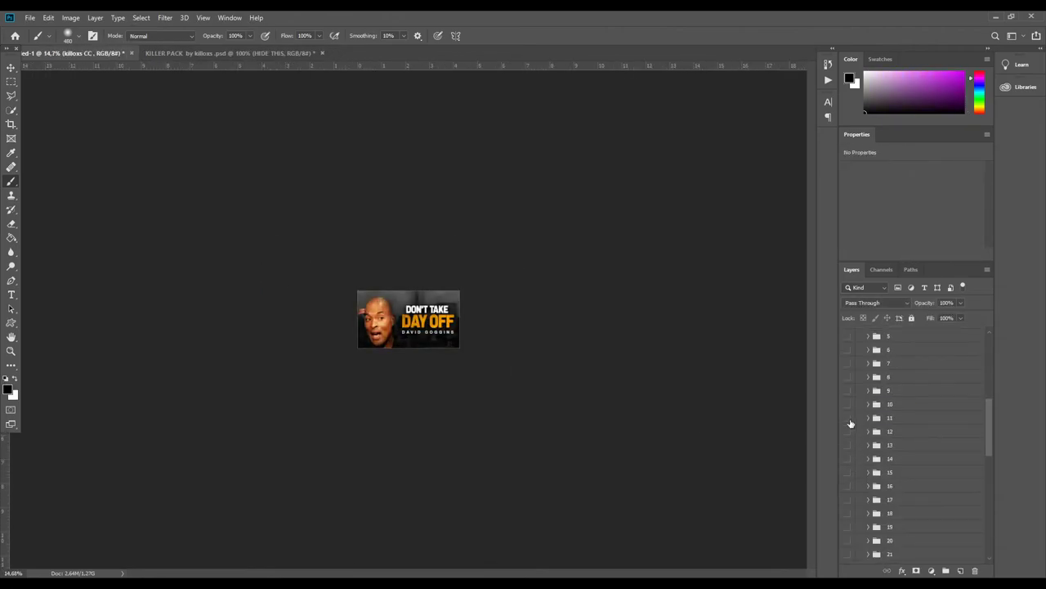
pyautogui.click(848, 350)
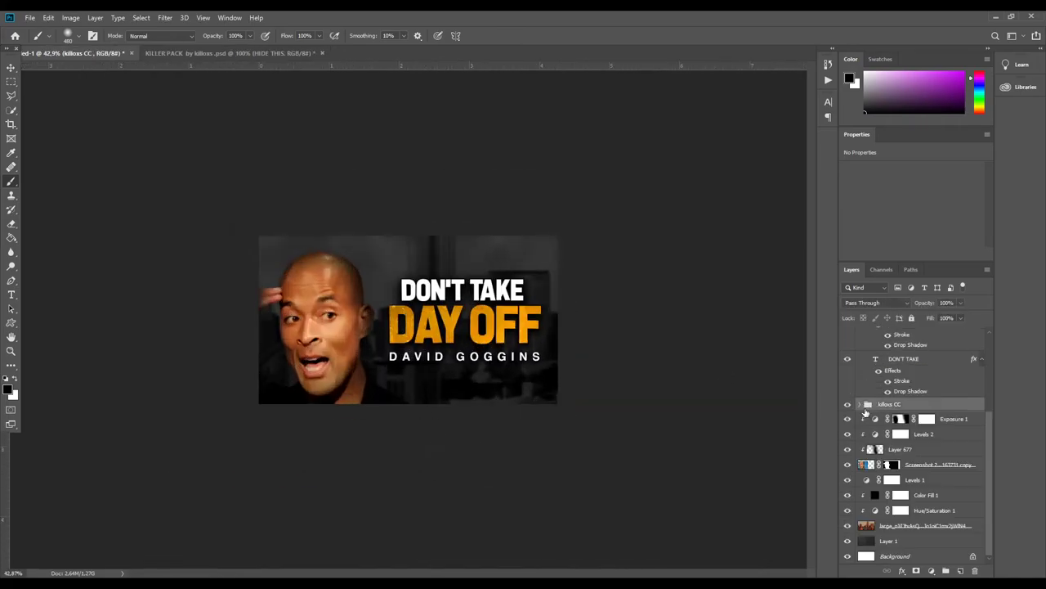
pyautogui.click(848, 434)
pyautogui.click(848, 434)
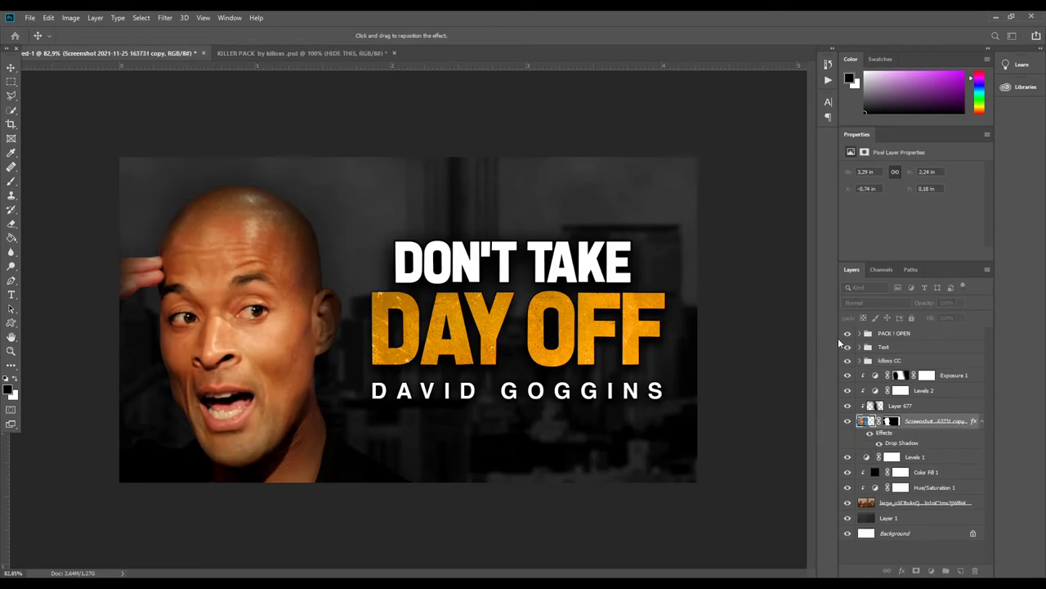
# Select Layer 677 and switch to the Eraser with foreground and background colours swapped.
pyautogui.scroll(-3, 627, 495)
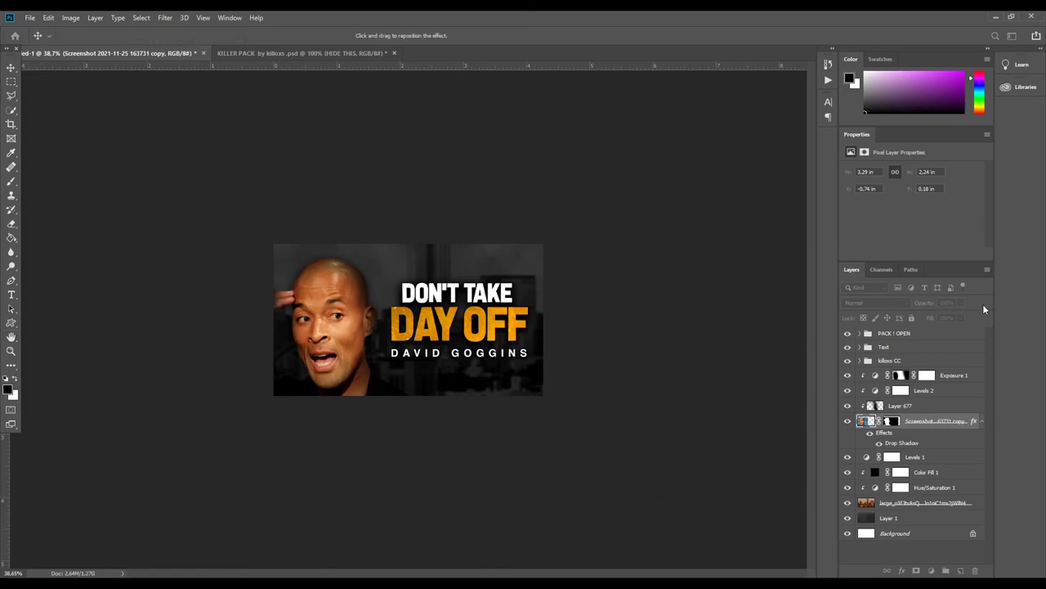
pyautogui.click(899, 405)
pyautogui.press('b')
pyautogui.scroll(3, 409, 319)
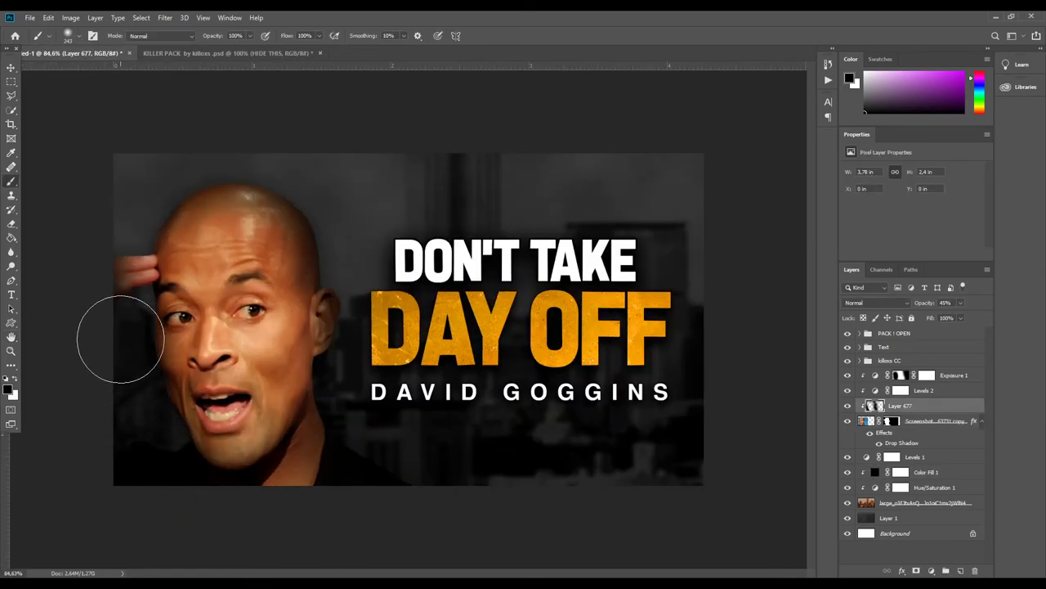
pyautogui.scroll(-5, 425, 355)
pyautogui.scroll(3, 105, 121)
pyautogui.press('x')
pyautogui.press('e')
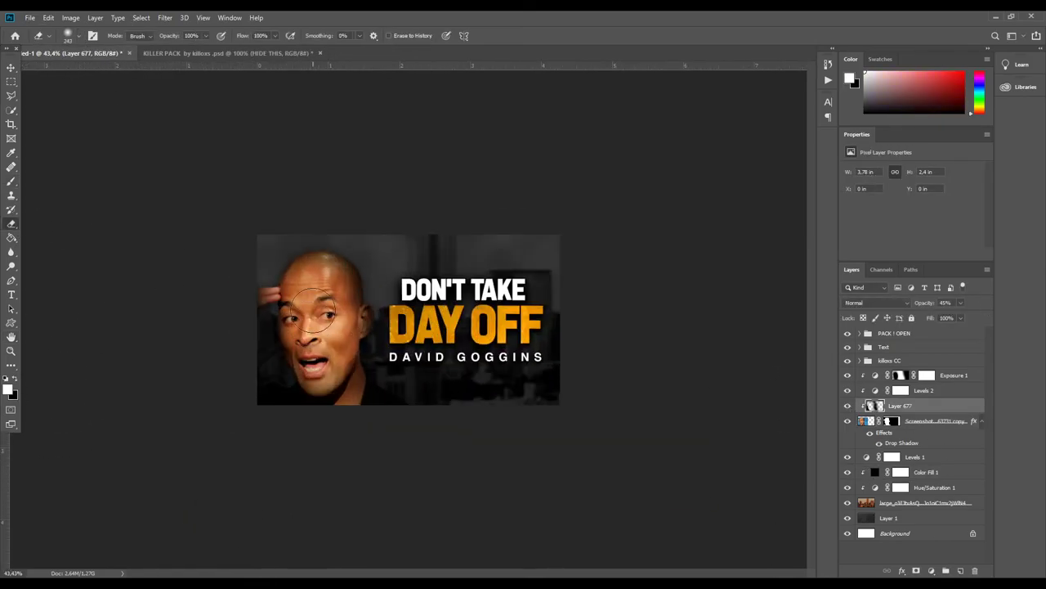
# Erase on Layer 677, then select Hue/Saturation 2, the DAY OFF text's orange colour setting.
pyautogui.scroll(-5, 310, 315)
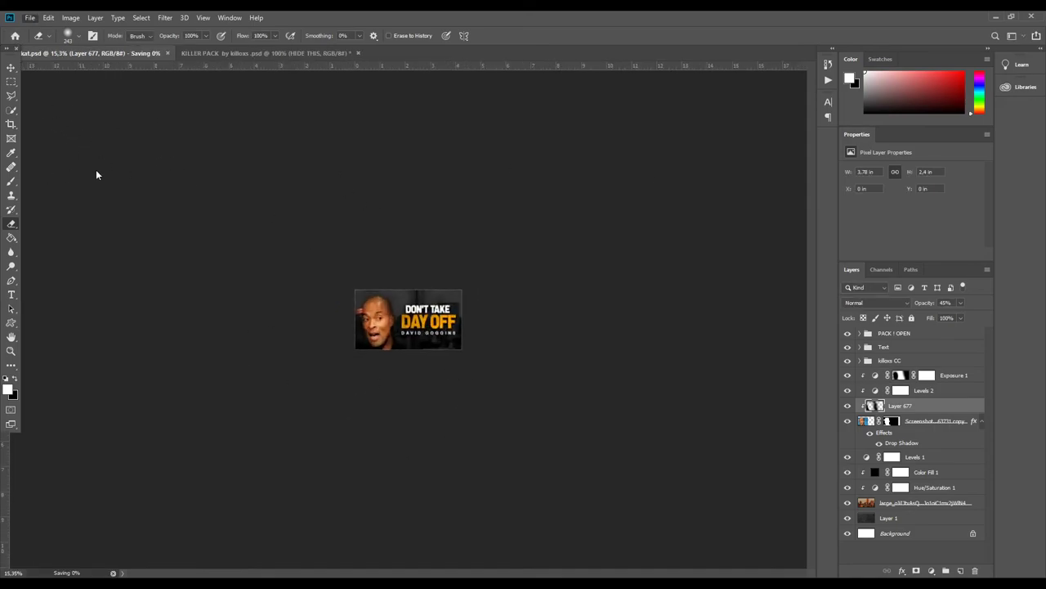
pyautogui.scroll(-1, 393, 124)
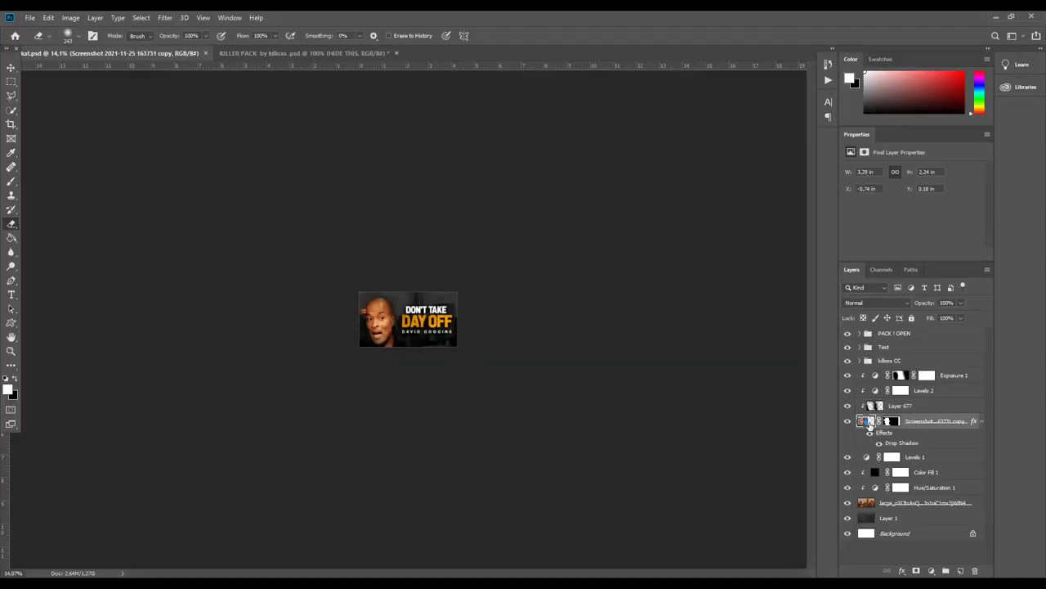
pyautogui.scroll(5, 340, 210)
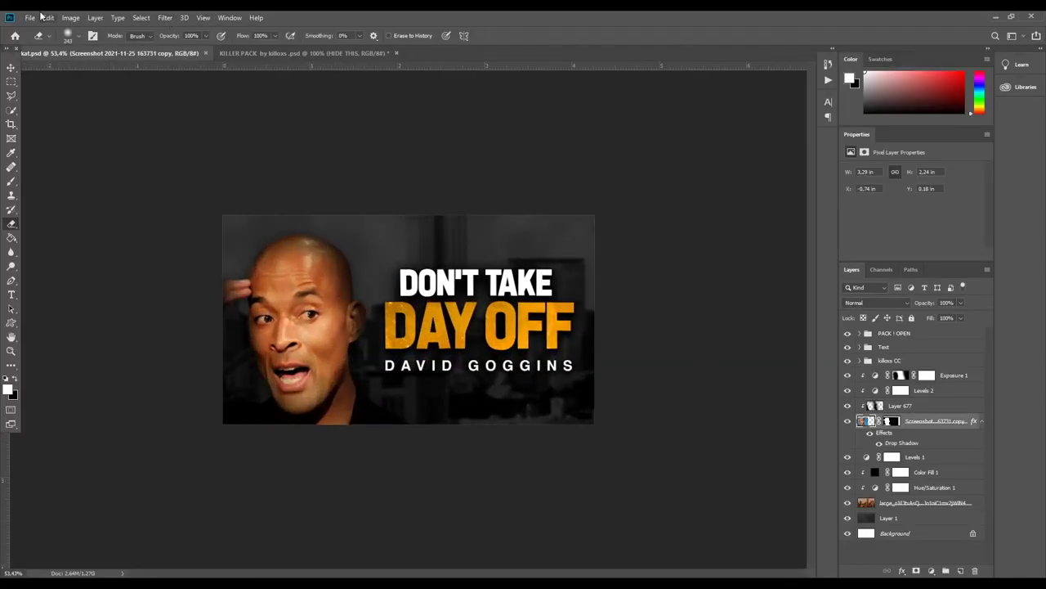
pyautogui.scroll(1, 342, 352)
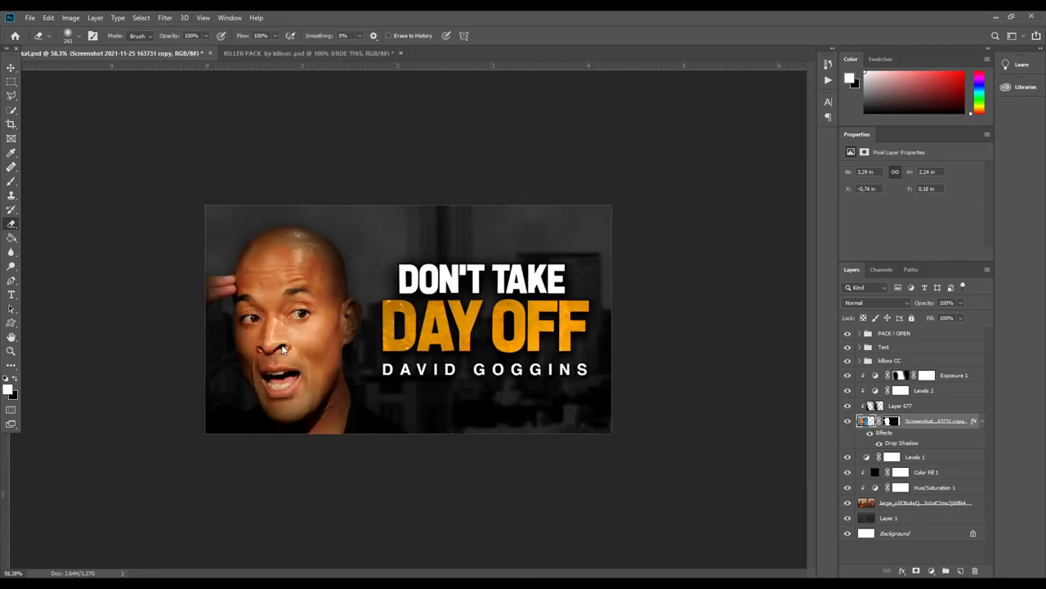
pyautogui.scroll(-1, 283, 350)
pyautogui.press('h')
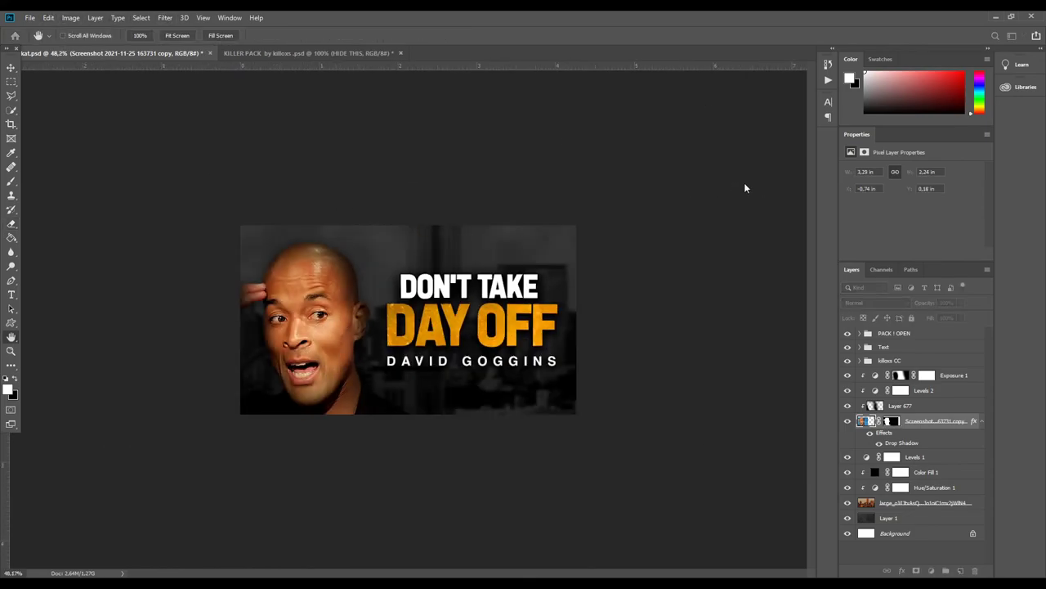
pyautogui.press('e')
pyautogui.scroll(-2, 341, 383)
pyautogui.scroll(2, 341, 383)
pyautogui.scroll(-1, 341, 383)
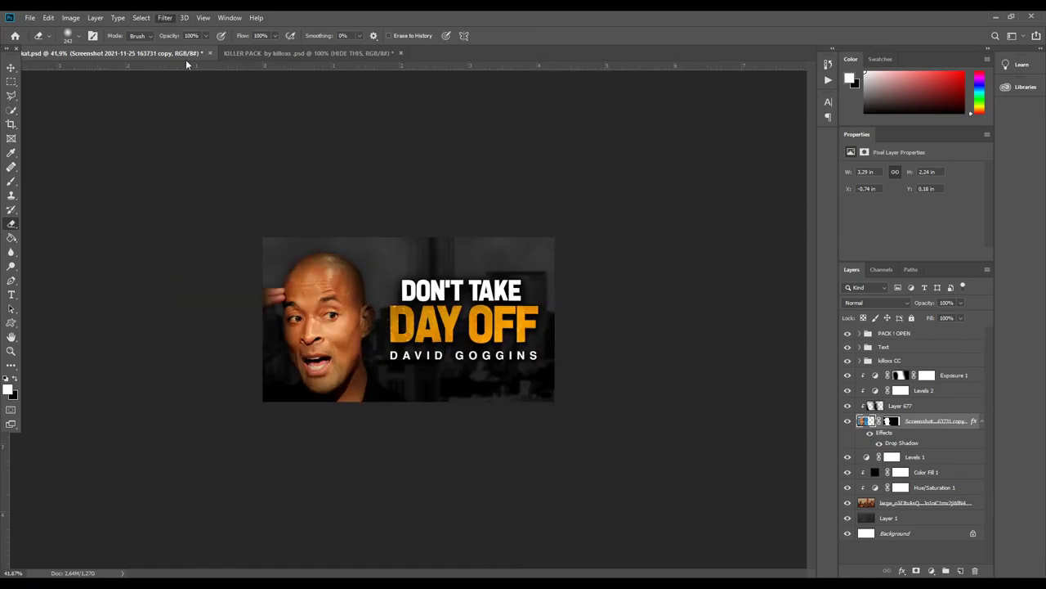
pyautogui.scroll(-2, 495, 406)
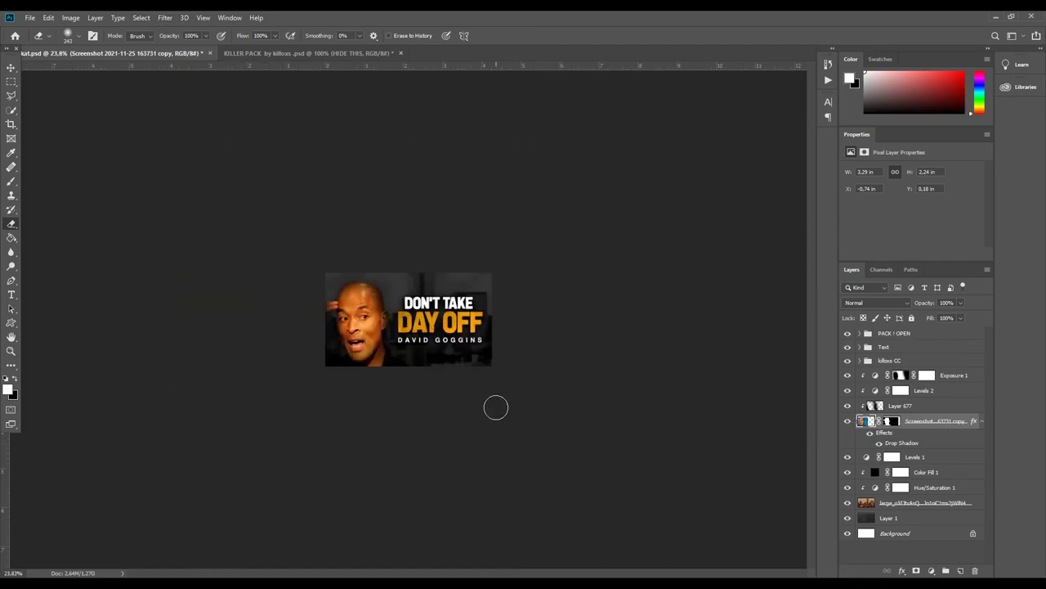
pyautogui.scroll(1, 458, 425)
pyautogui.scroll(2, 434, 445)
pyautogui.scroll(1, 428, 451)
pyautogui.scroll(-5, 428, 452)
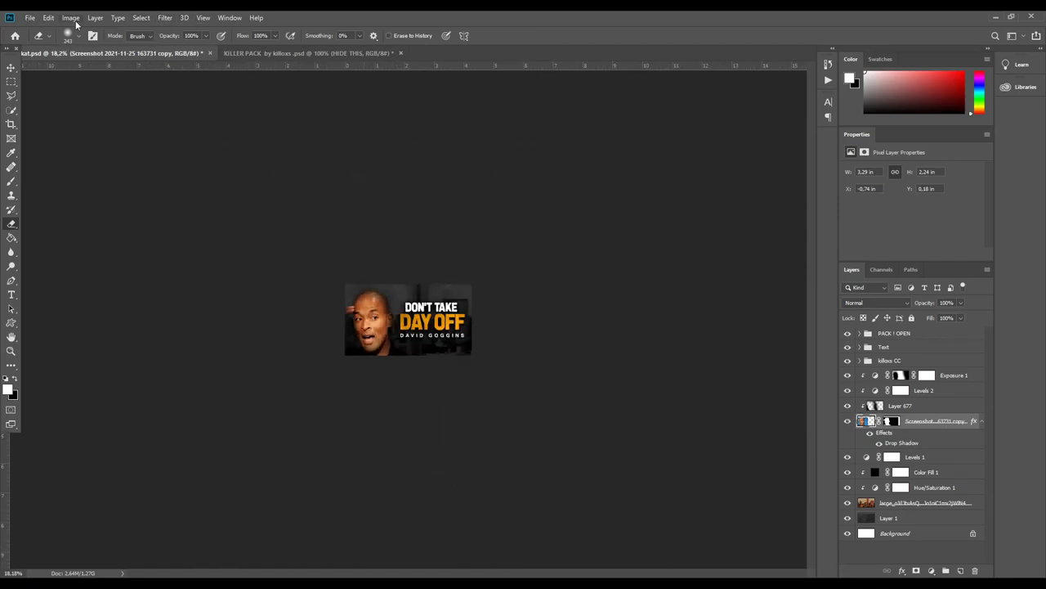
pyautogui.click(908, 407)
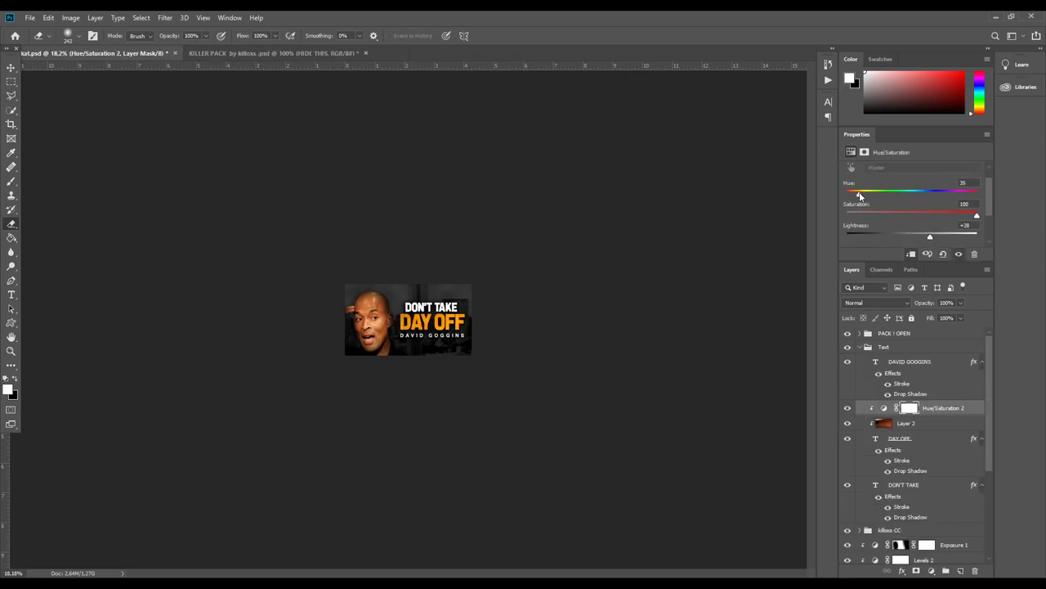